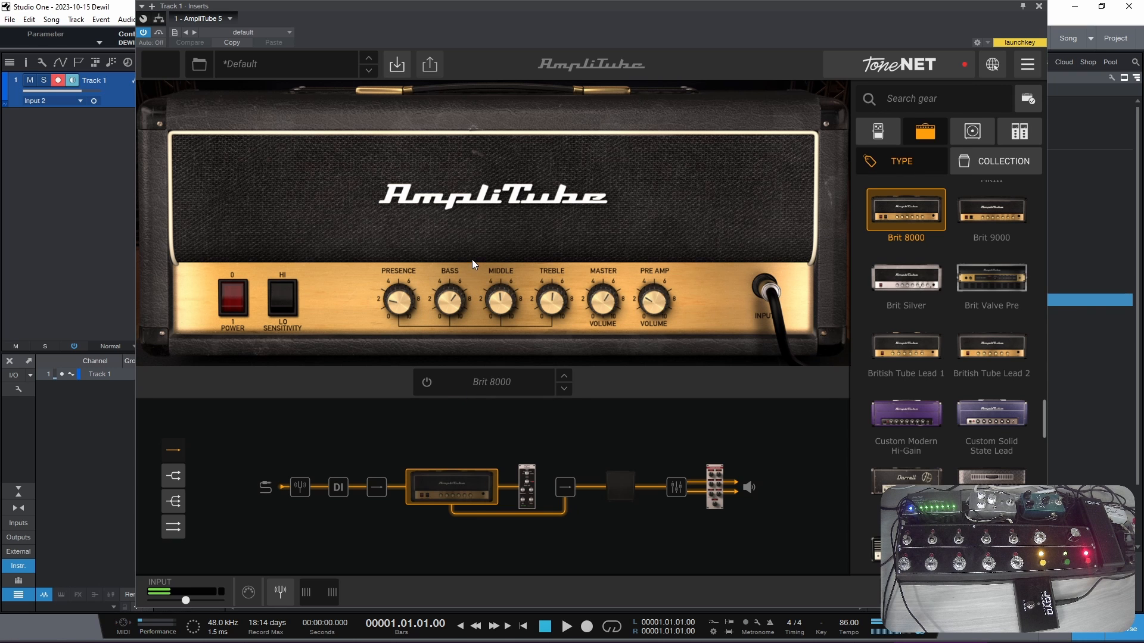
# - Replace the Shimmer Reverb in AmpliTube's master rack with the Hall Reverb and slightly lower its mix
pyautogui.click(623, 490)
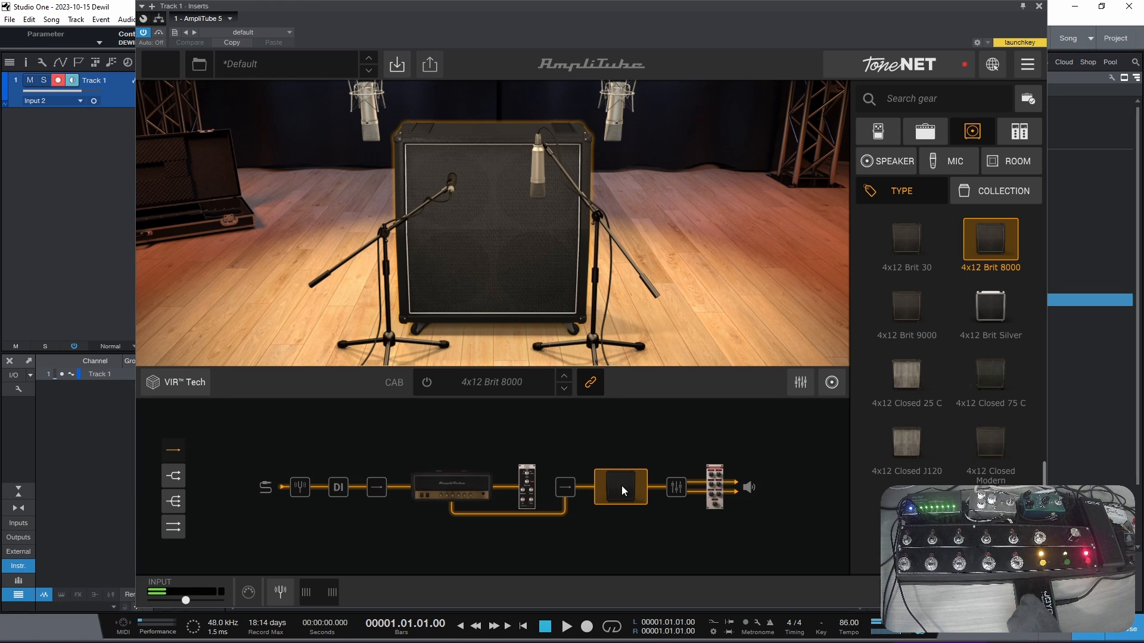
pyautogui.click(527, 494)
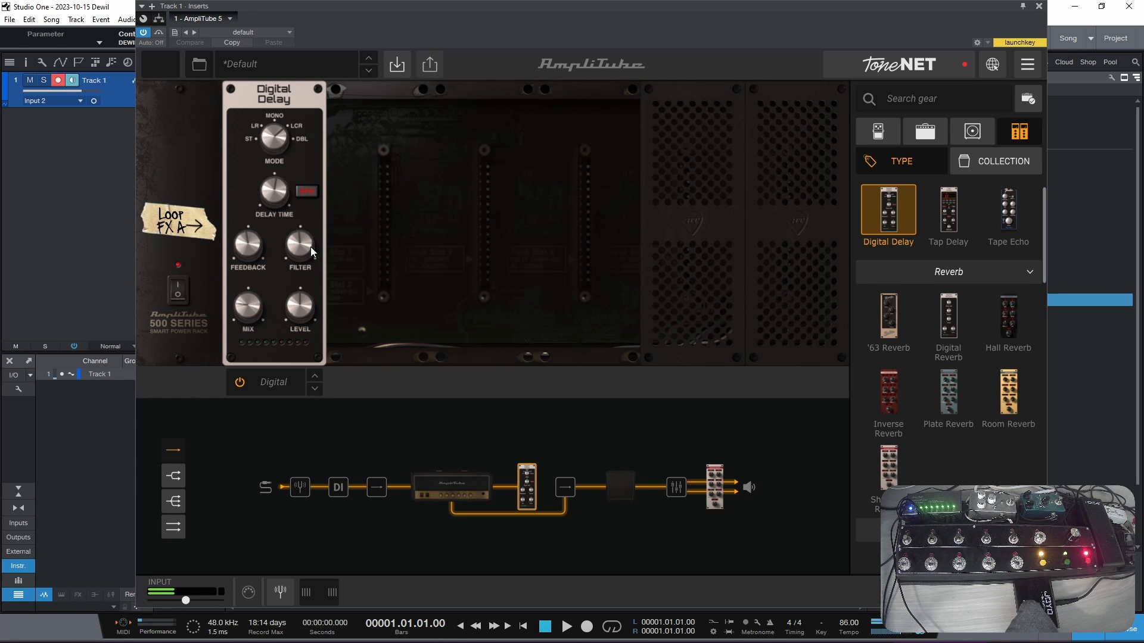
pyautogui.click(715, 487)
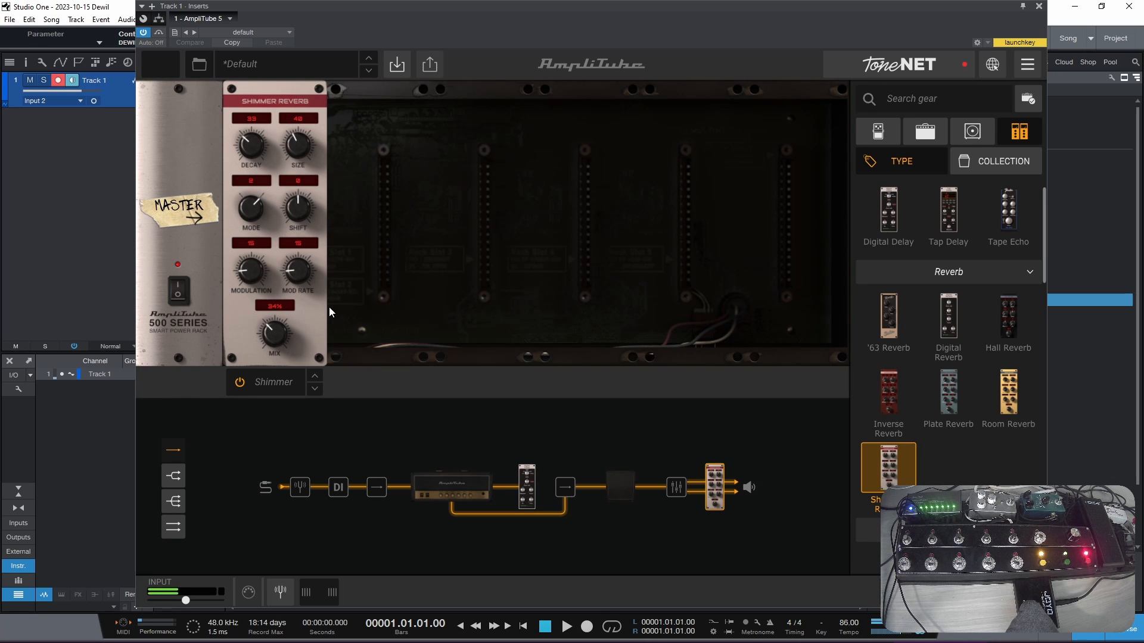
pyautogui.click(1011, 319)
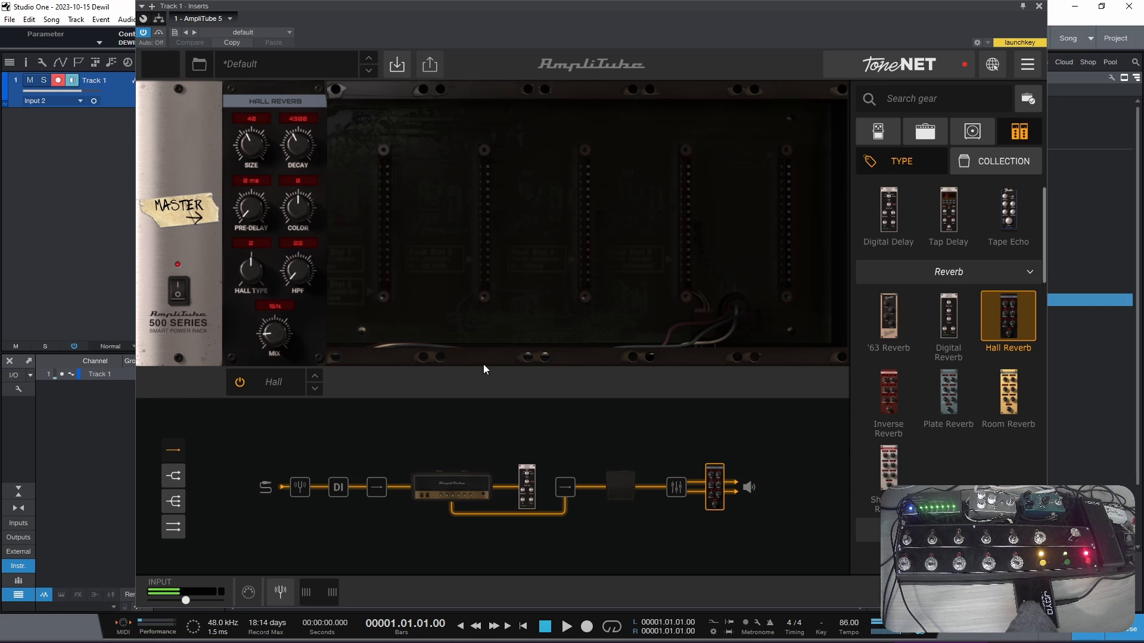
pyautogui.moveTo(284, 336); pyautogui.dragTo(278, 340)
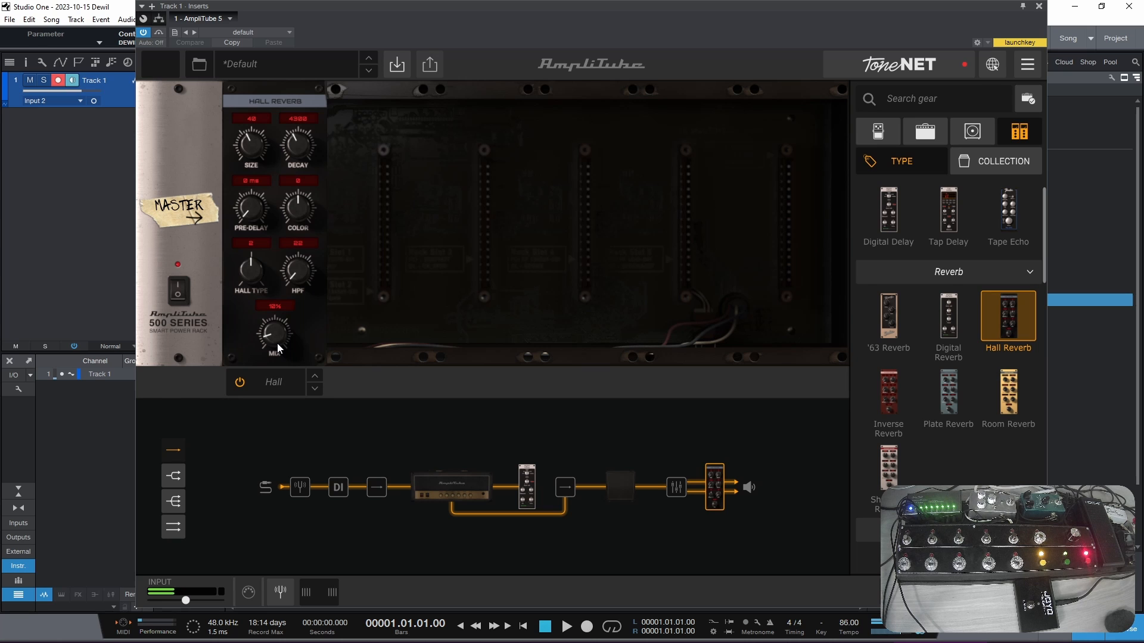
# - Bypass the Digital Delay in the amp's effects loop and close Track 1's plug-in window
pyautogui.click(523, 490)
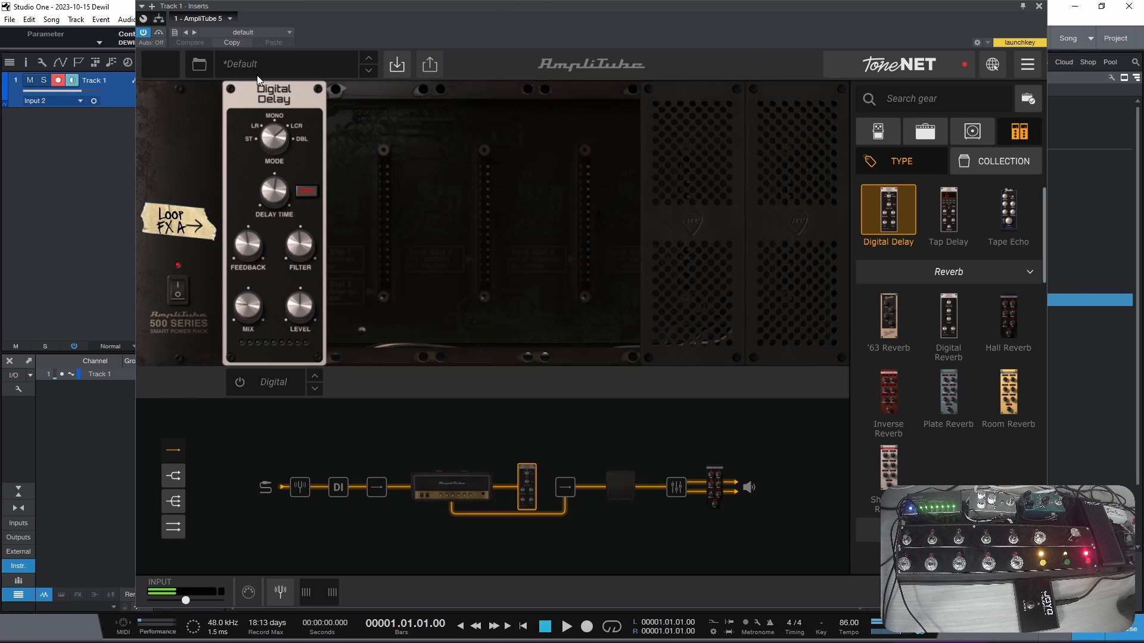
pyautogui.click(1039, 6)
# - Check Track 1's available audio inputs and add a second mono audio track below it
pyautogui.click(79, 102)
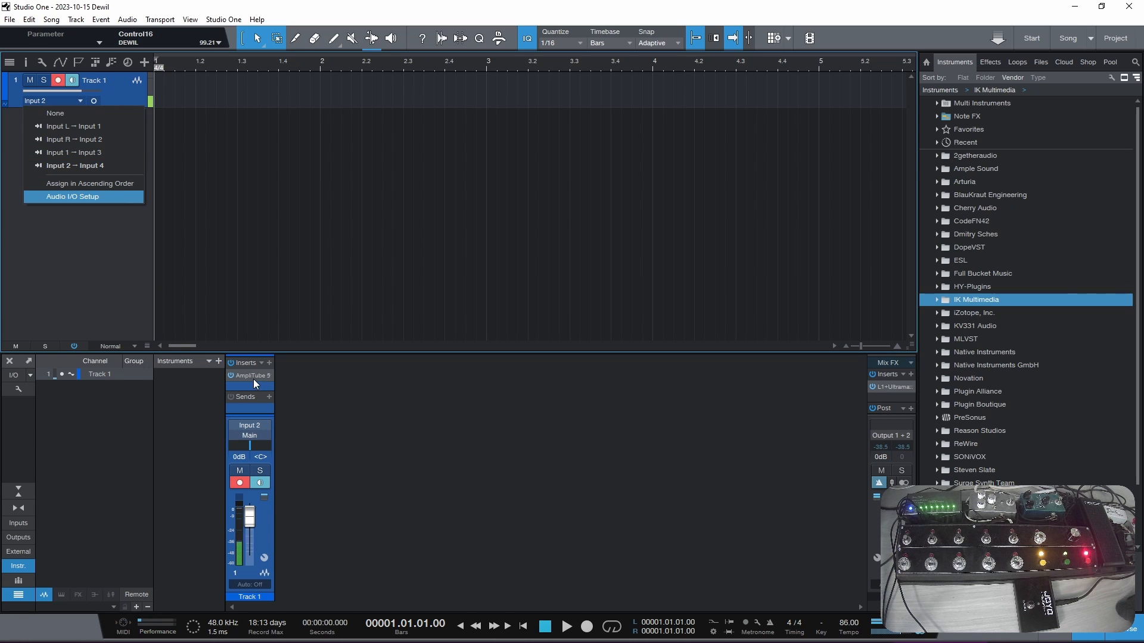
pyautogui.click(73, 255)
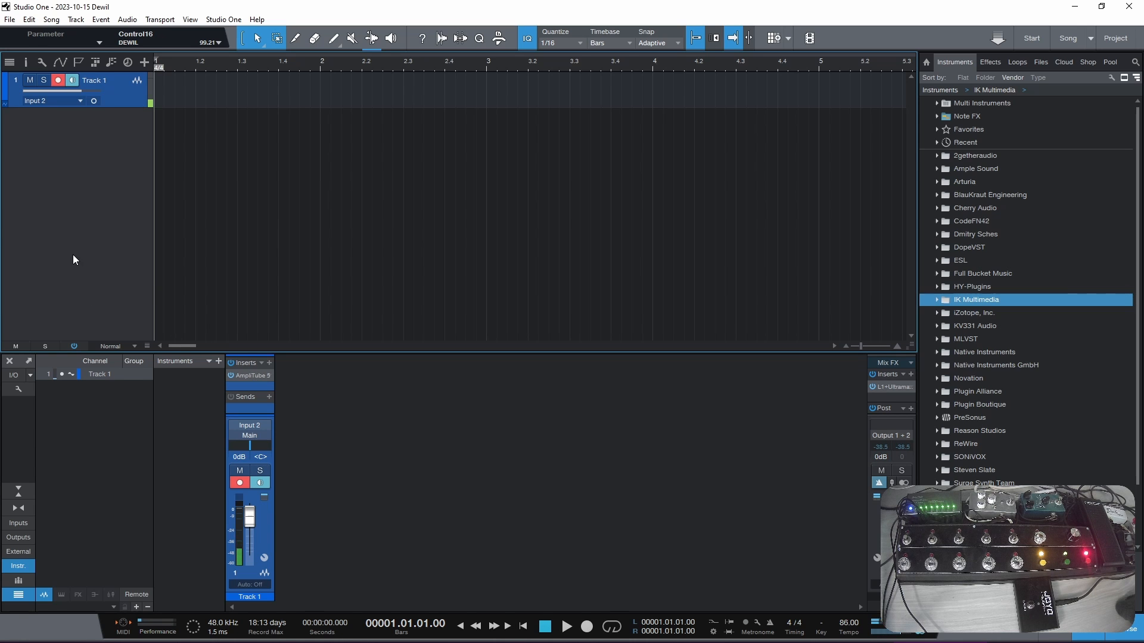
pyautogui.click(77, 102)
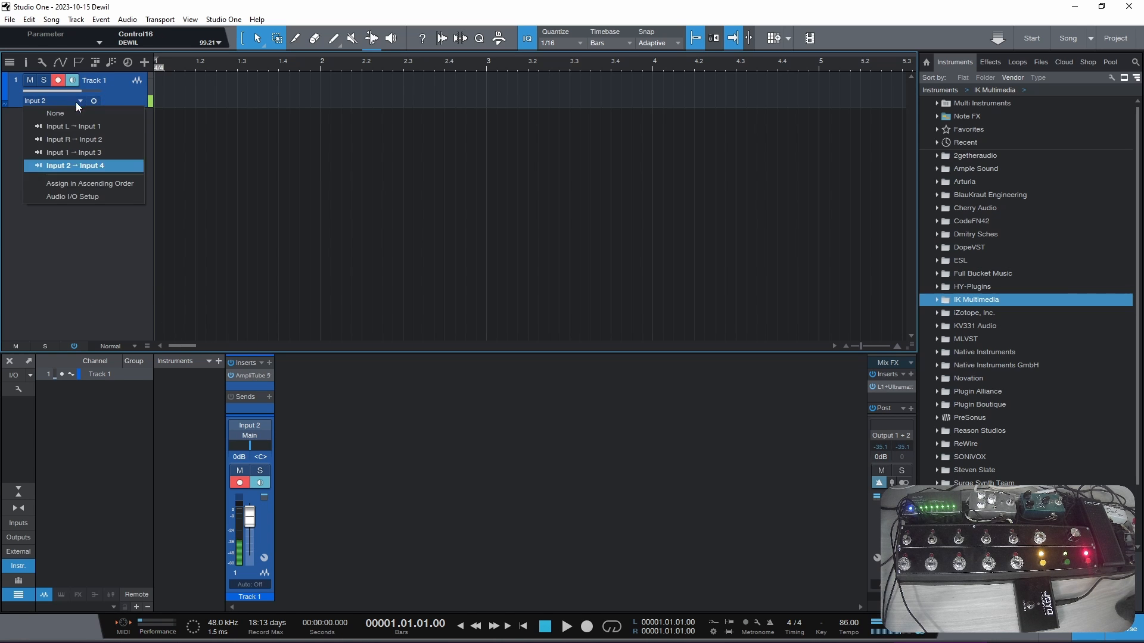
pyautogui.click(76, 265)
pyautogui.rightClick(108, 150)
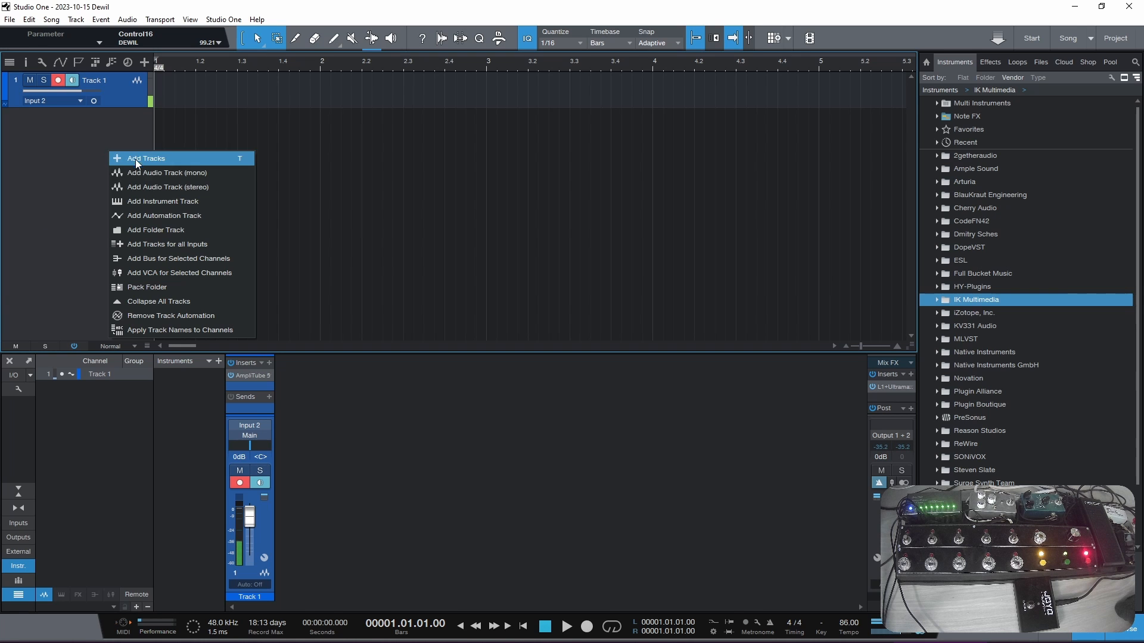
pyautogui.click(177, 173)
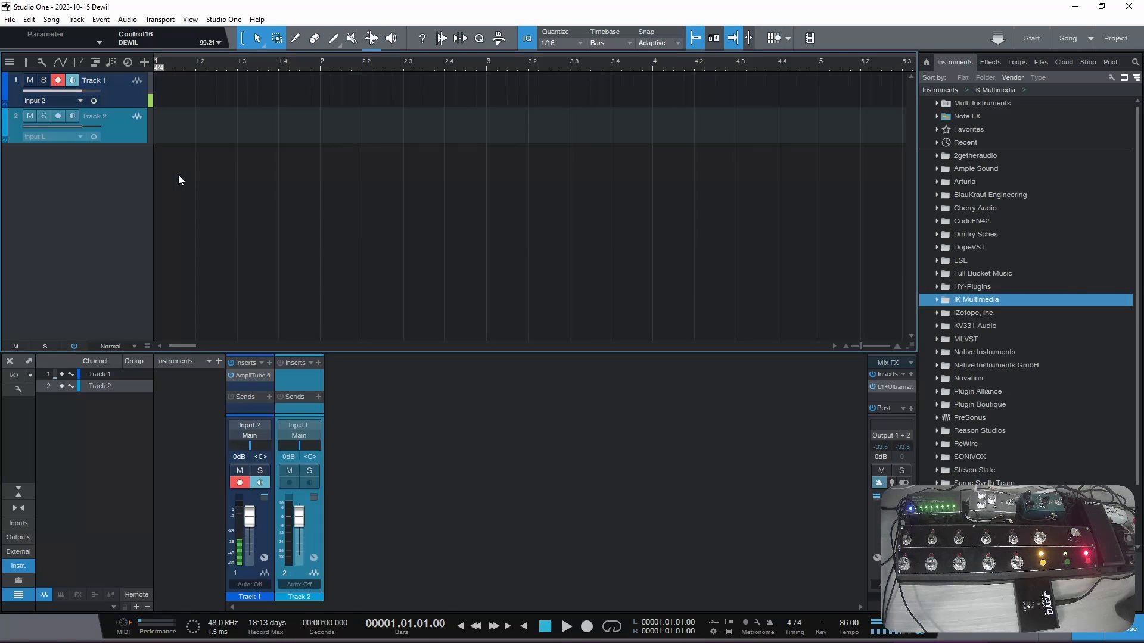
pyautogui.click(80, 138)
pyautogui.click(88, 165)
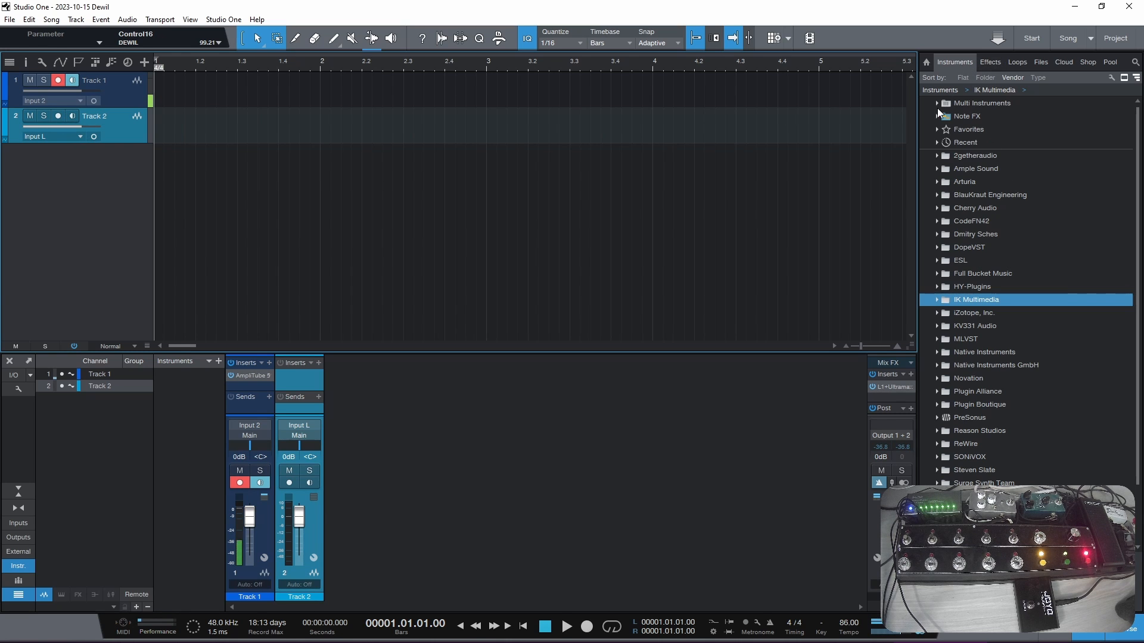
# - Insert AmpliTube 5 from the favorite effects on Track 2 and enlarge its plug-in window
pyautogui.click(939, 129)
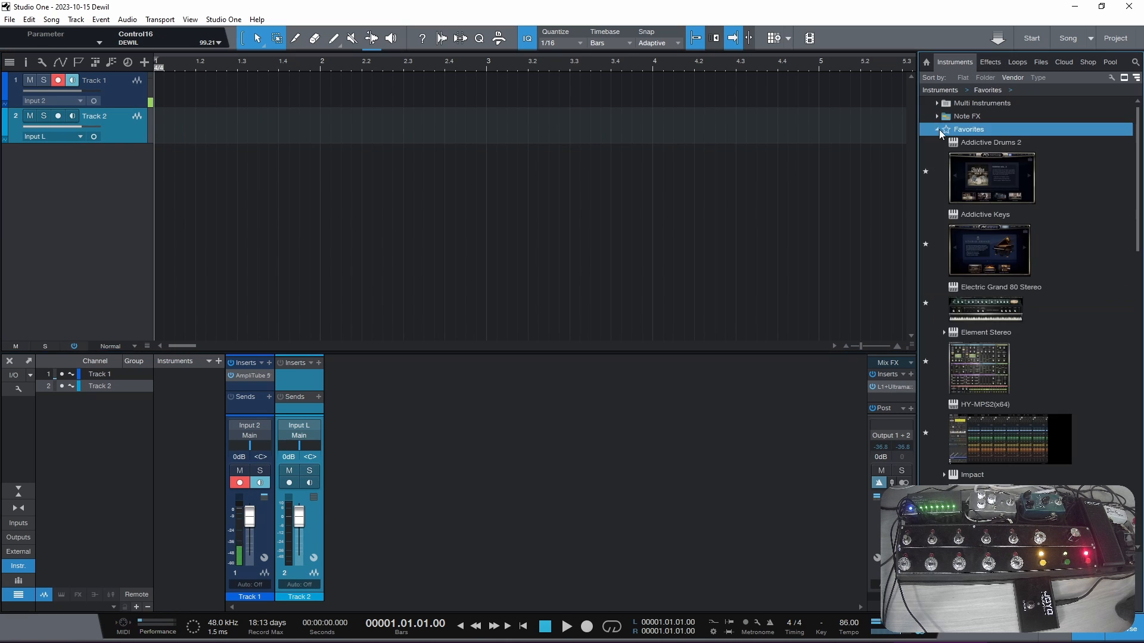
pyautogui.click(989, 62)
pyautogui.scroll(3, 992, 366)
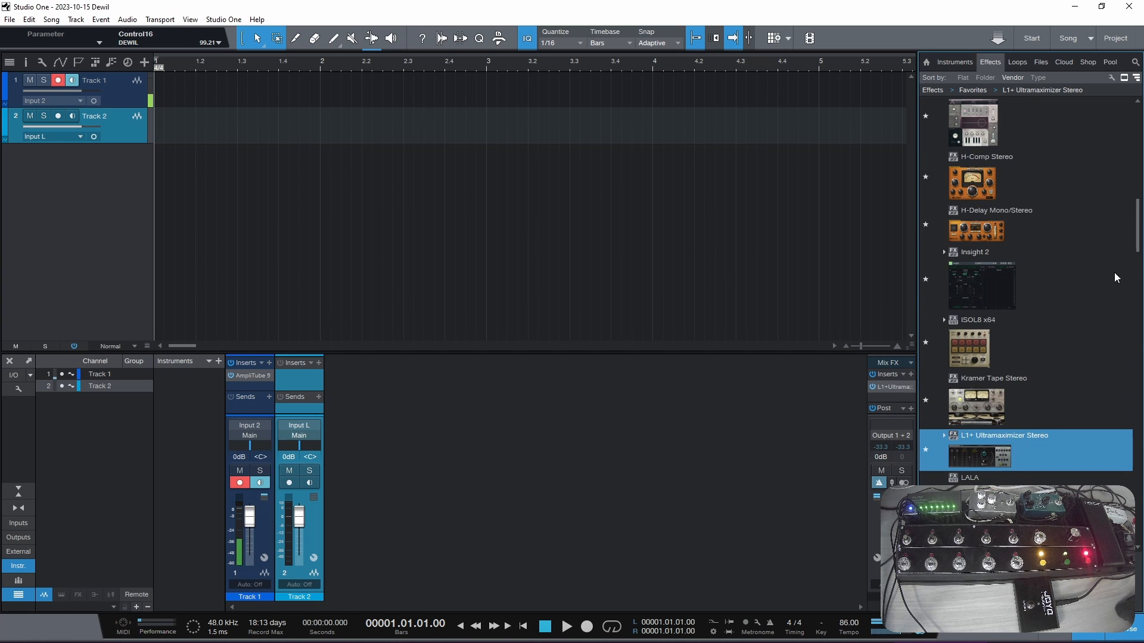
pyautogui.moveTo(1137, 245); pyautogui.dragTo(1141, 143)
pyautogui.moveTo(1003, 310); pyautogui.dragTo(302, 378)
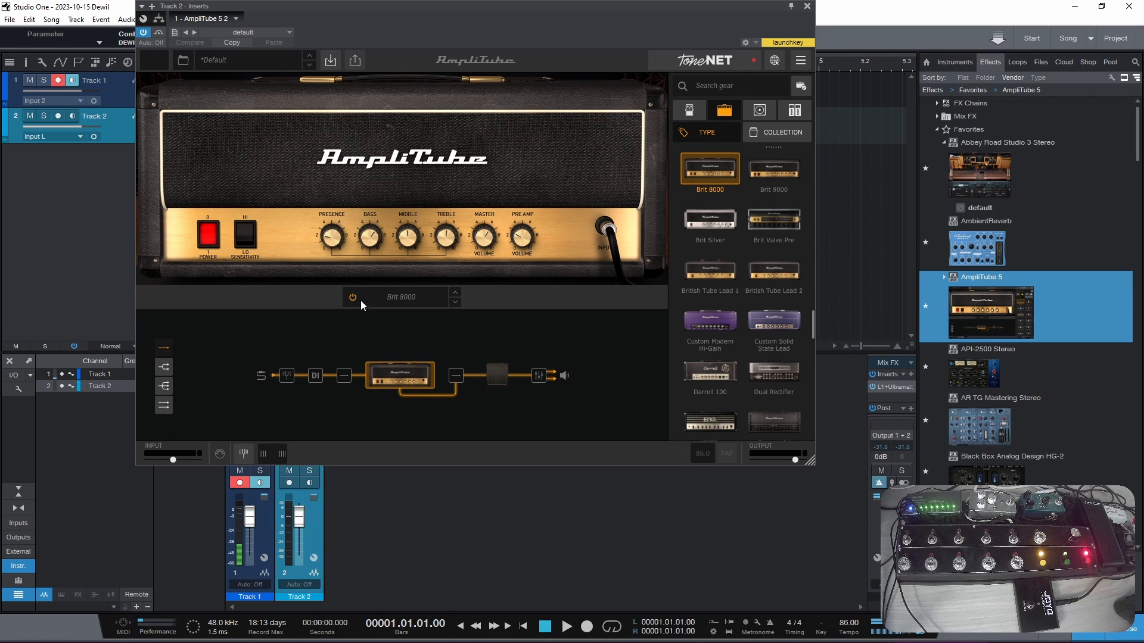
pyautogui.moveTo(812, 462); pyautogui.dragTo(1016, 589)
pyautogui.moveTo(659, 5); pyautogui.dragTo(685, 10)
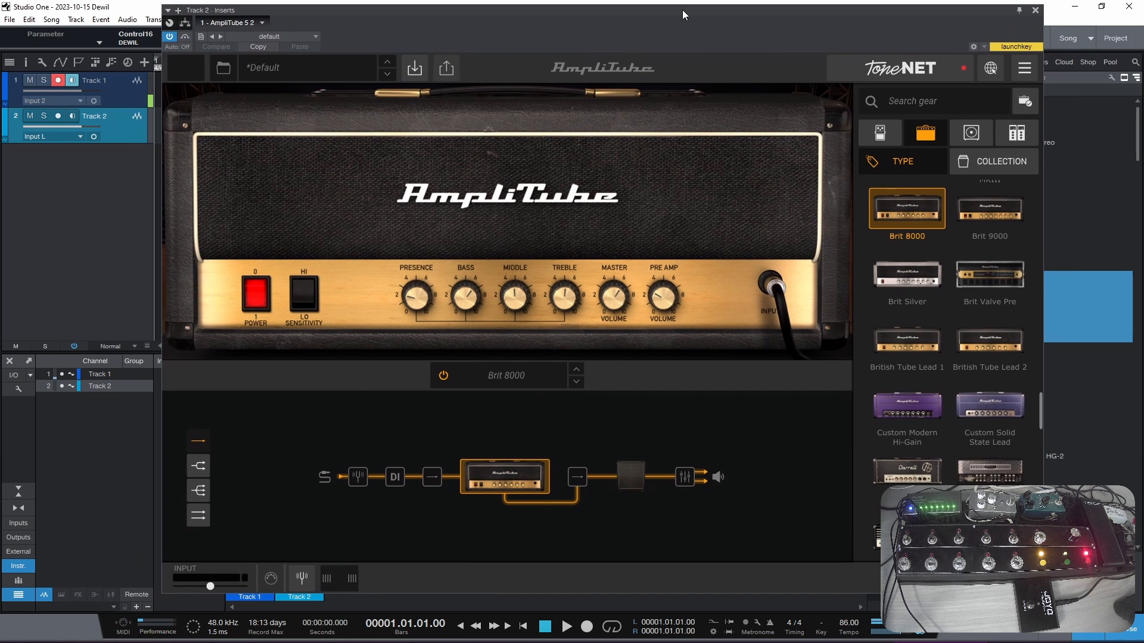
# - Keep Input L as Track 2's source, arm the track with monitoring on, and close its AmpliTube window
pyautogui.click(74, 136)
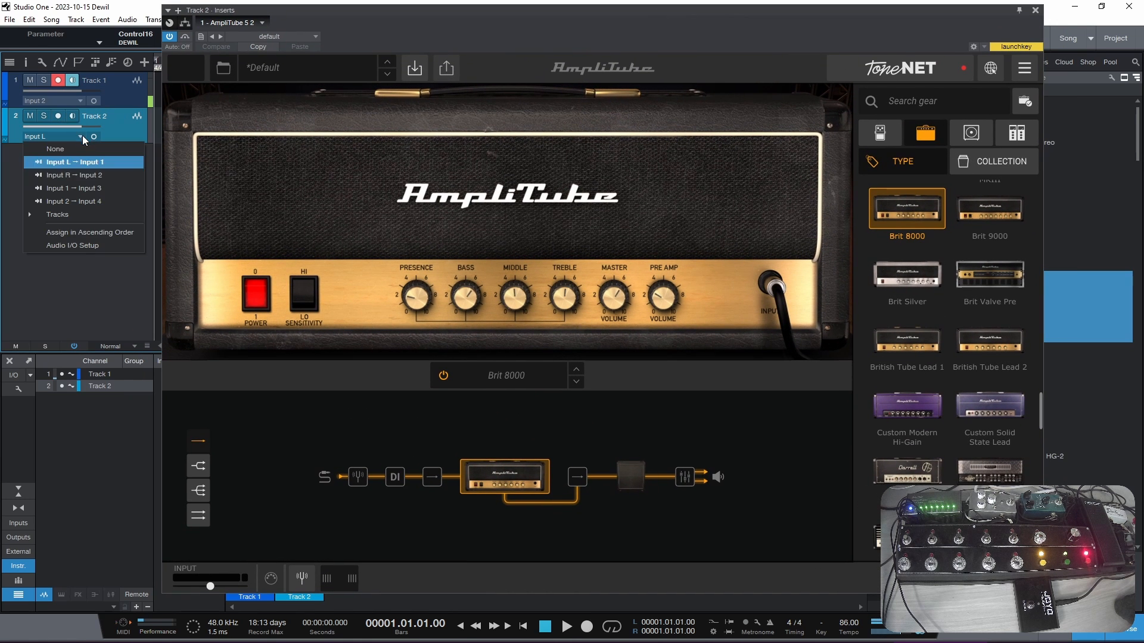
pyautogui.click(60, 116)
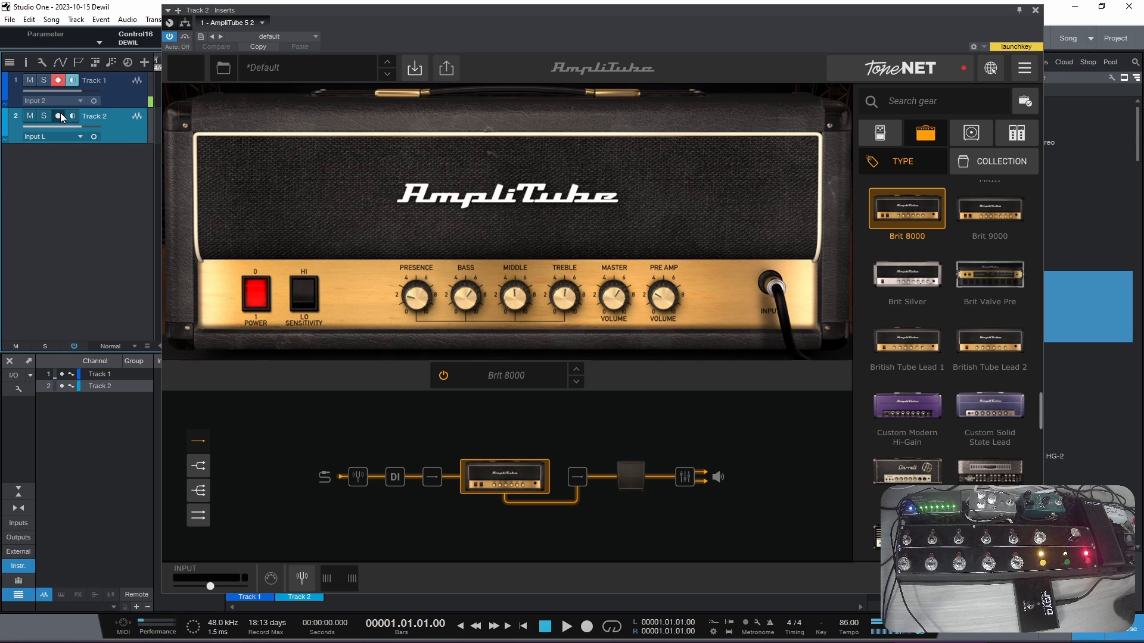
pyautogui.click(60, 115)
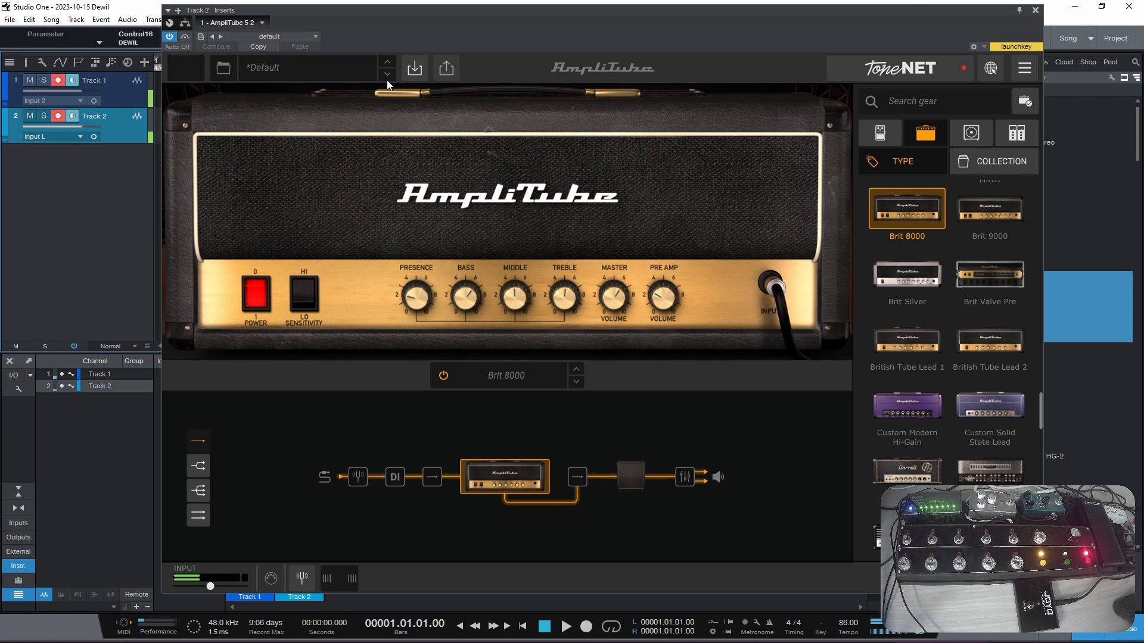
pyautogui.click(1036, 10)
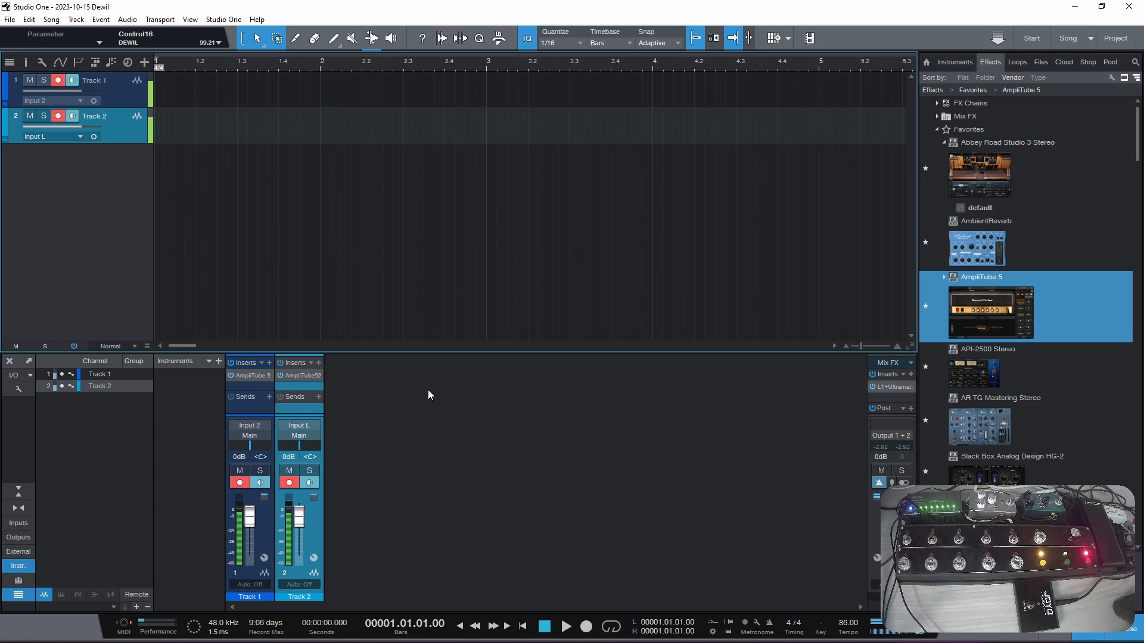
# - Lower Track 2's volume to -4.9 dB and pan Track 1 to L39 and Track 2 to R49
pyautogui.moveTo(296, 520); pyautogui.dragTo(298, 527)
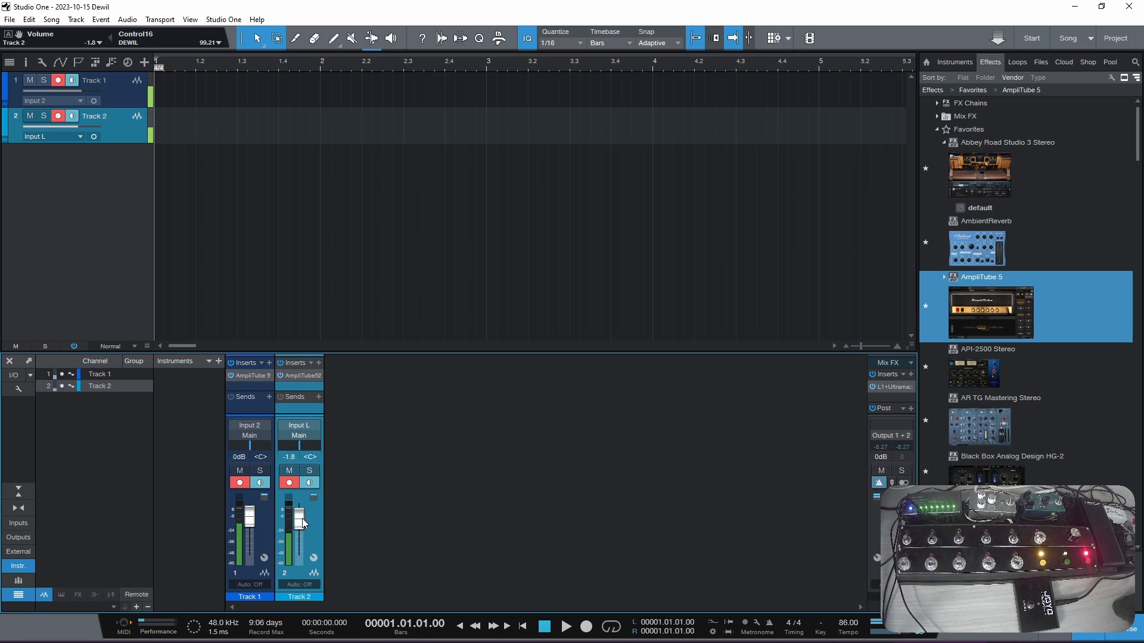
pyautogui.click(281, 376)
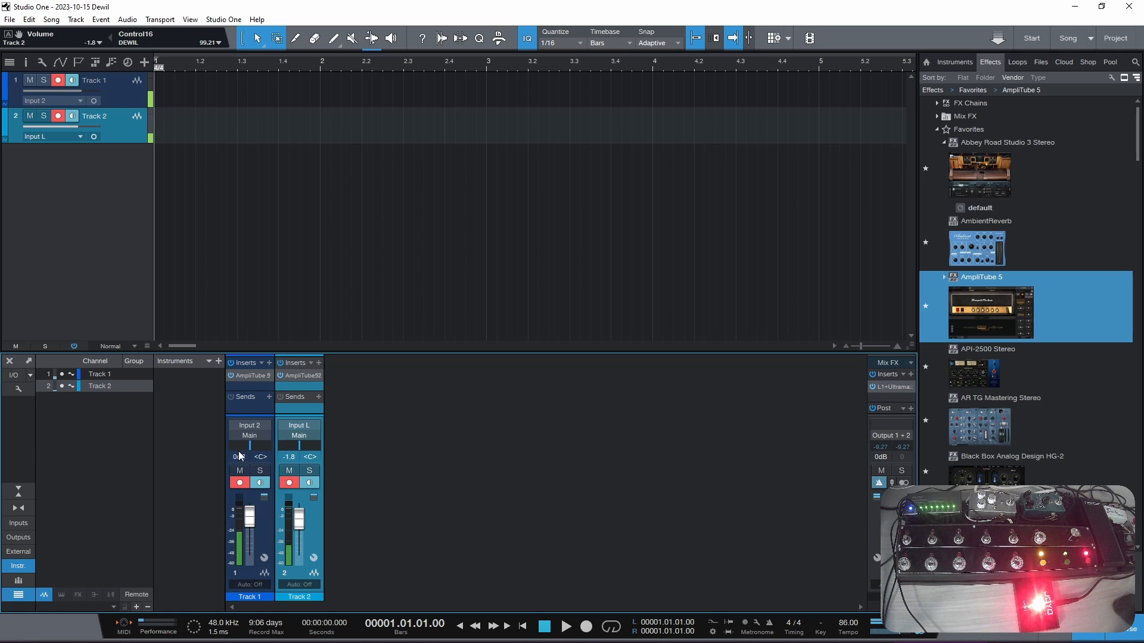
pyautogui.moveTo(249, 447); pyautogui.dragTo(309, 456)
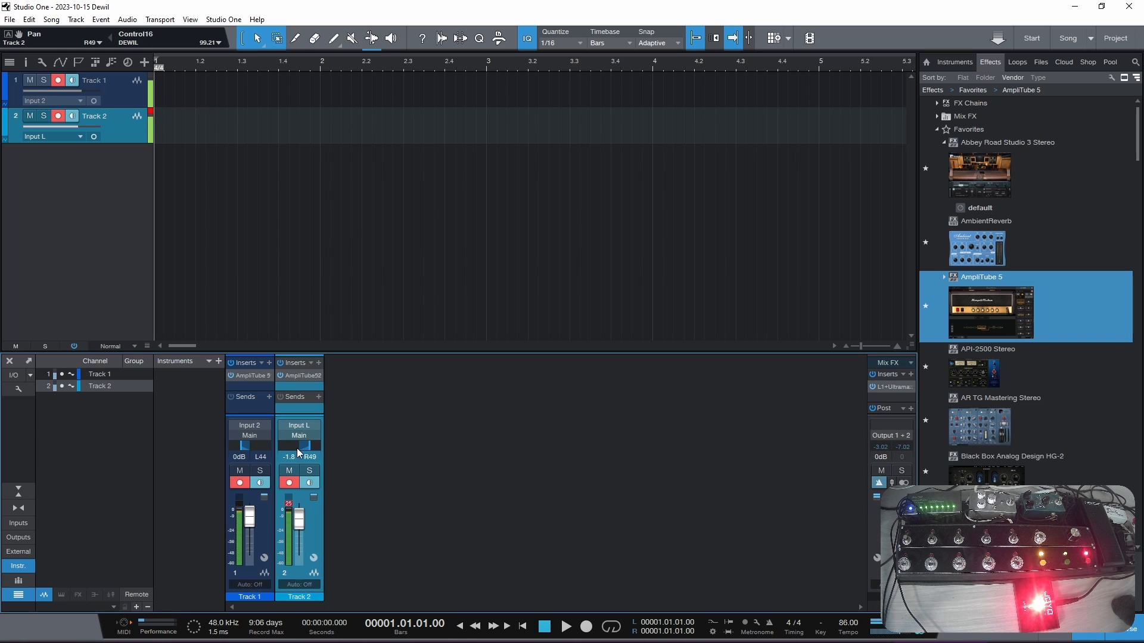
pyautogui.moveTo(302, 516); pyautogui.dragTo(303, 519)
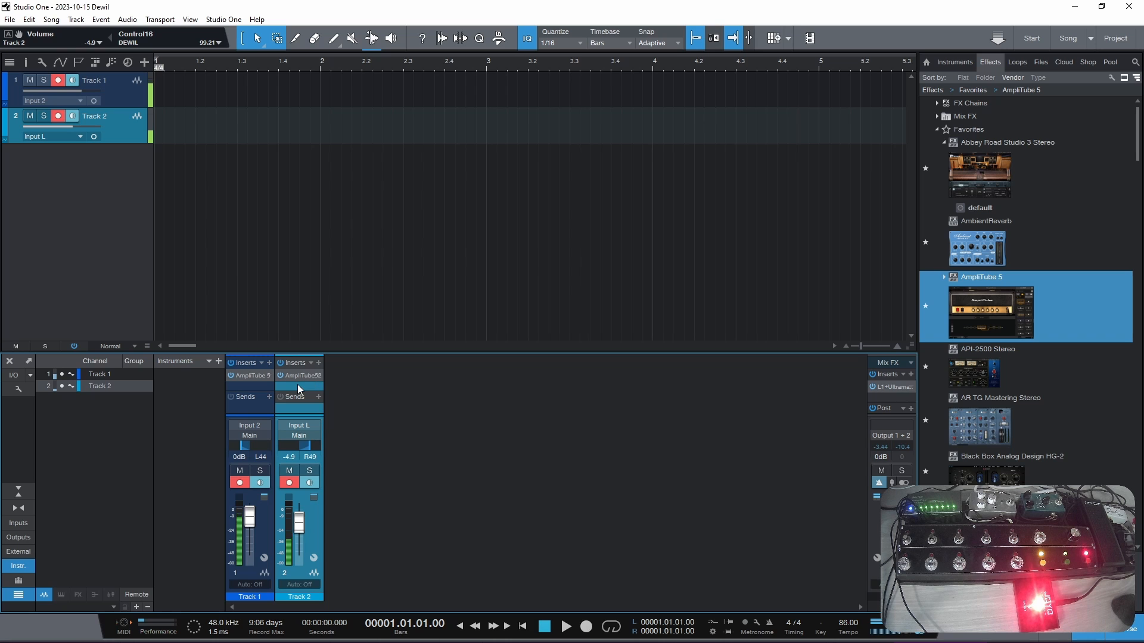
pyautogui.moveTo(243, 445); pyautogui.dragTo(242, 453)
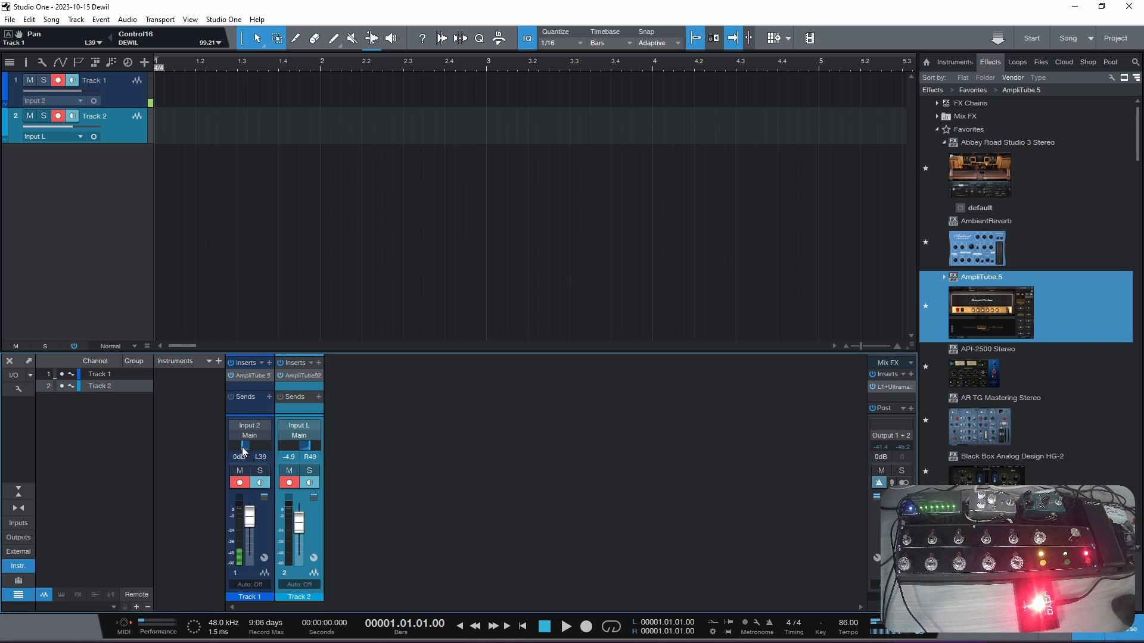
# - Add a Hall Reverb at the end of Track 2's AmpliTube signal chain and slightly lower its mix
pyautogui.click(310, 375)
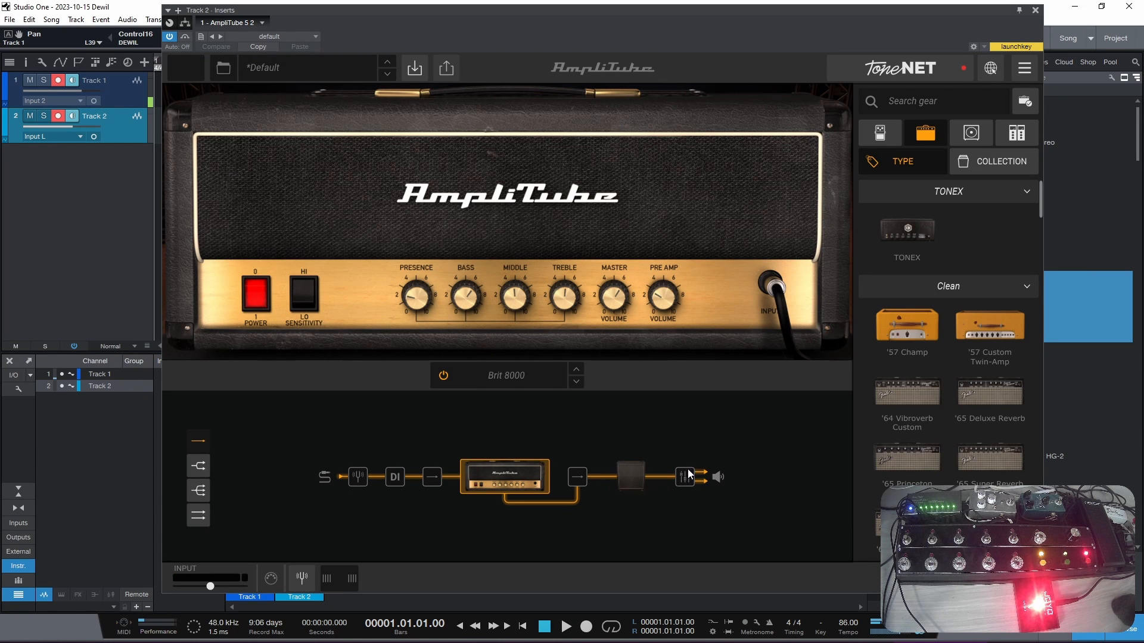
pyautogui.click(1018, 137)
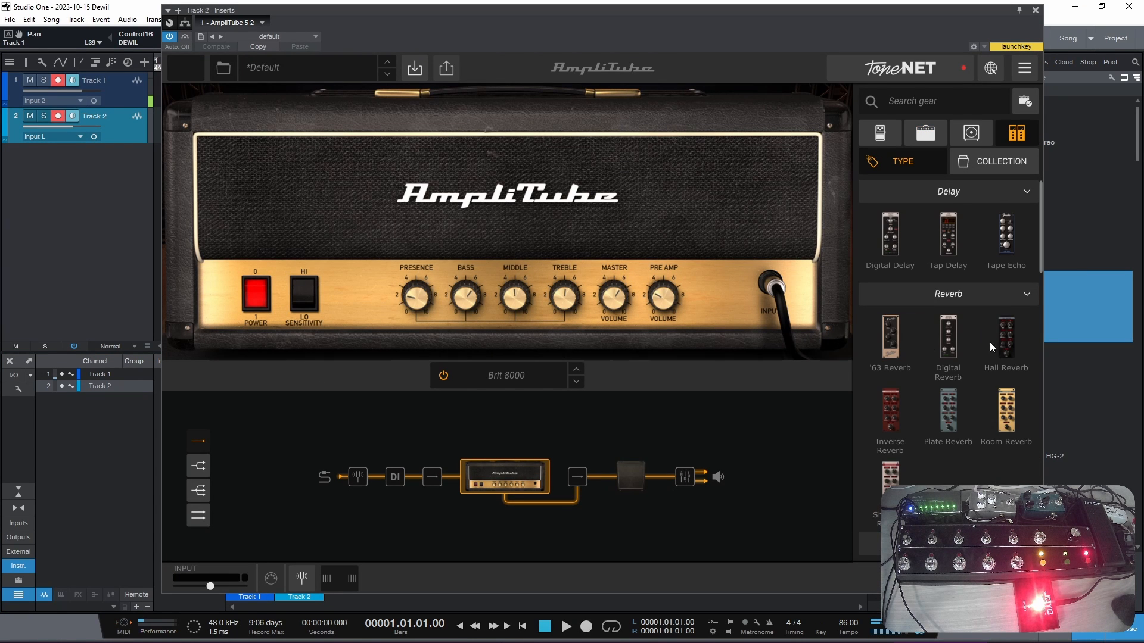
pyautogui.moveTo(1005, 349); pyautogui.dragTo(686, 480)
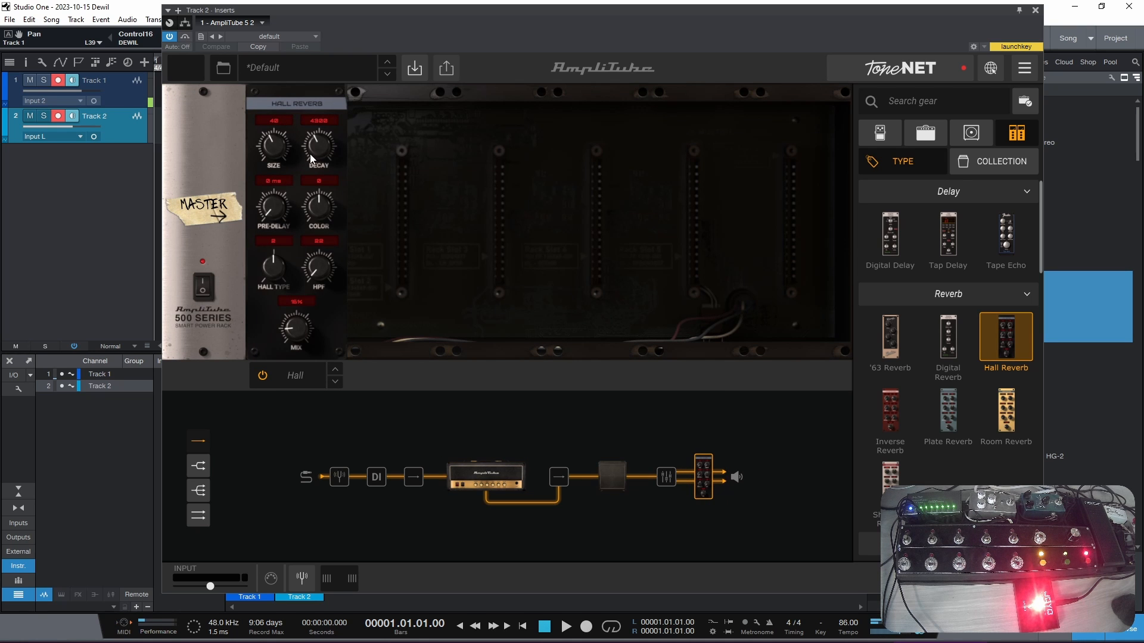
pyautogui.moveTo(292, 330); pyautogui.dragTo(293, 340)
pyautogui.click(1036, 12)
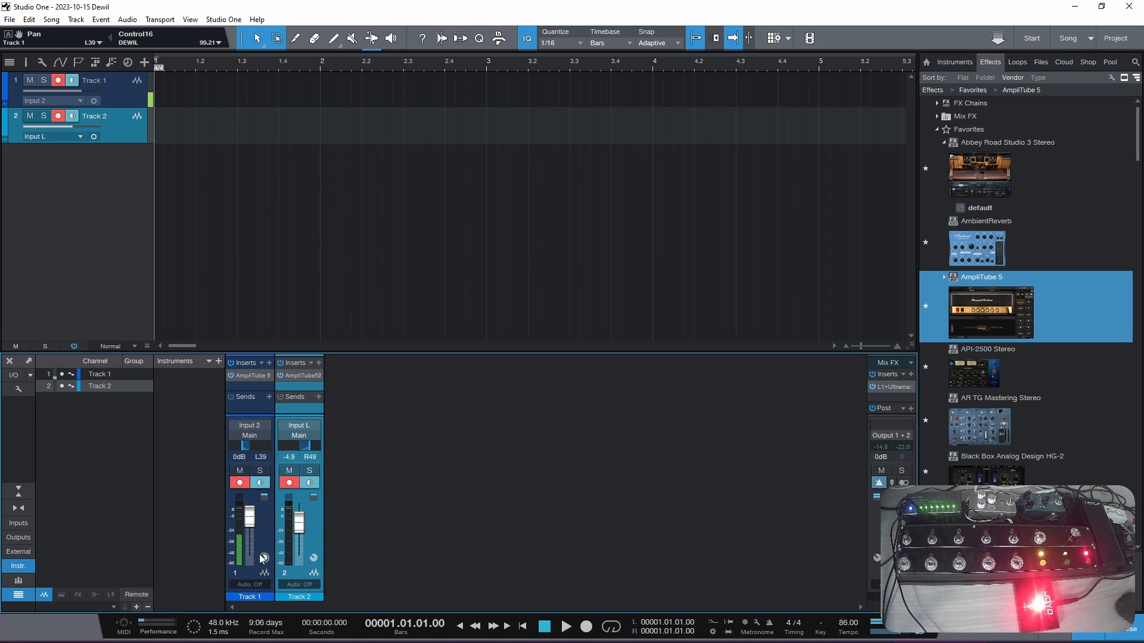
# - Route Track 1 and Track 2 to a new bus and insert the API-2500 Stereo compressor on it
pyautogui.click(266, 530)
pyautogui.rightClick(266, 530)
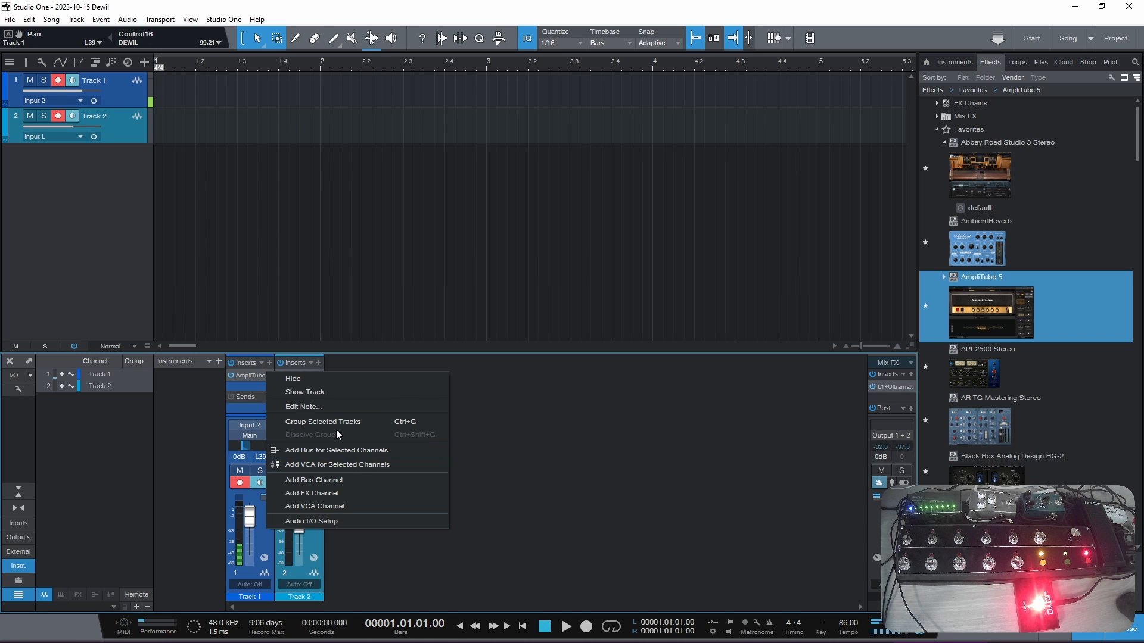
pyautogui.click(348, 454)
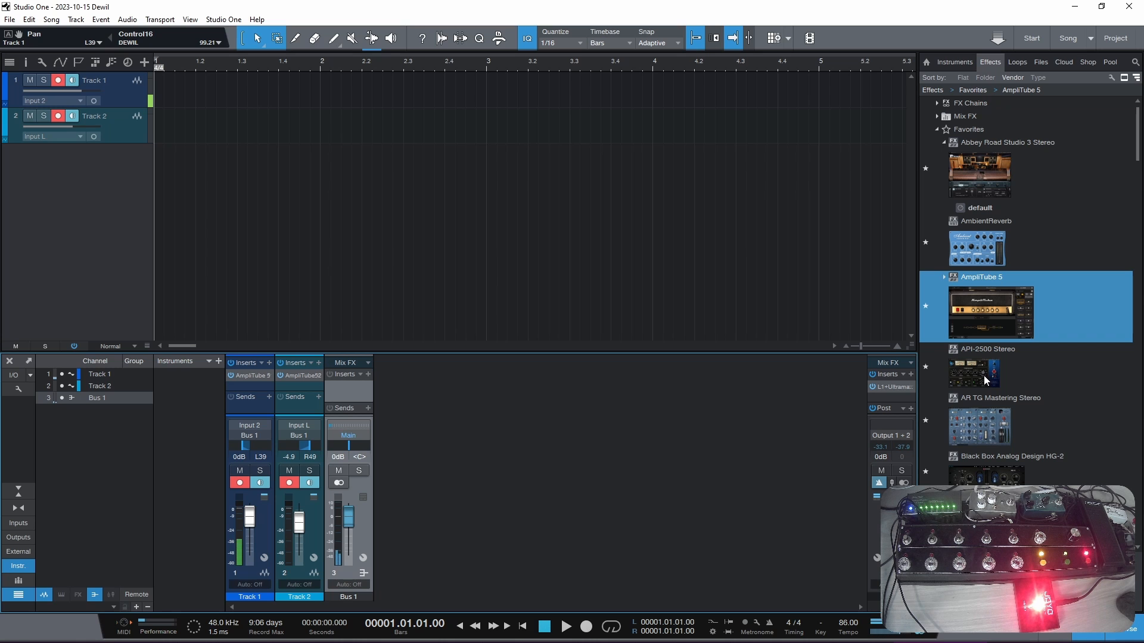
pyautogui.moveTo(987, 376); pyautogui.dragTo(348, 386)
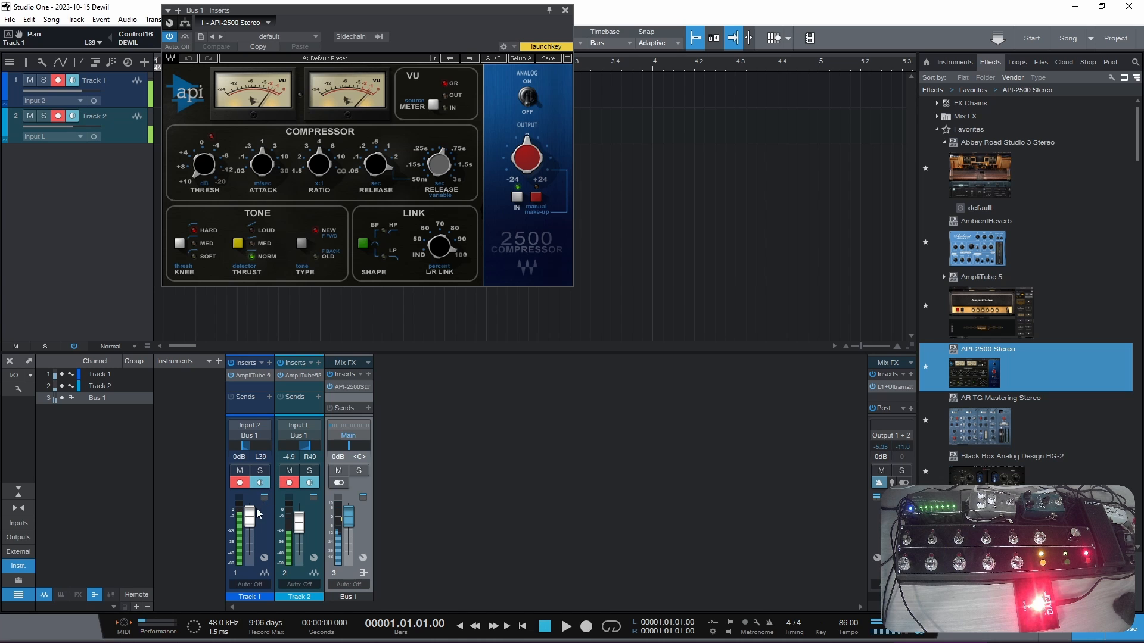
# - Lower Track 1's volume to -2.9 dB, reset Track 2's clip indicator, and close the compressor window
pyautogui.moveTo(255, 517); pyautogui.dragTo(255, 520)
pyautogui.scroll(-2, 255, 516)
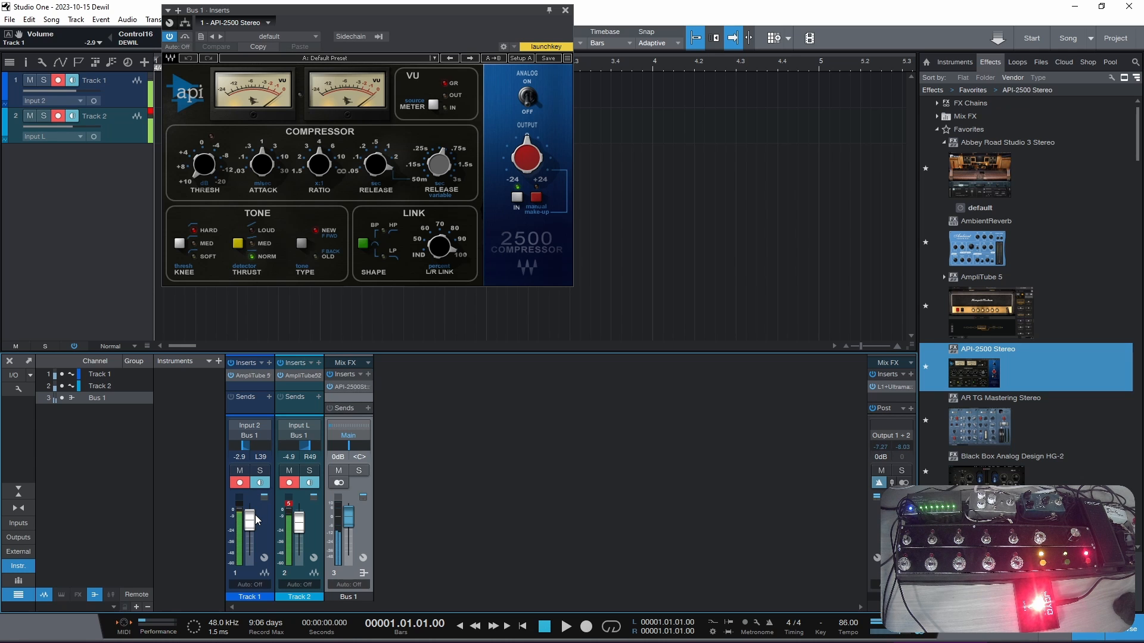
pyautogui.click(289, 505)
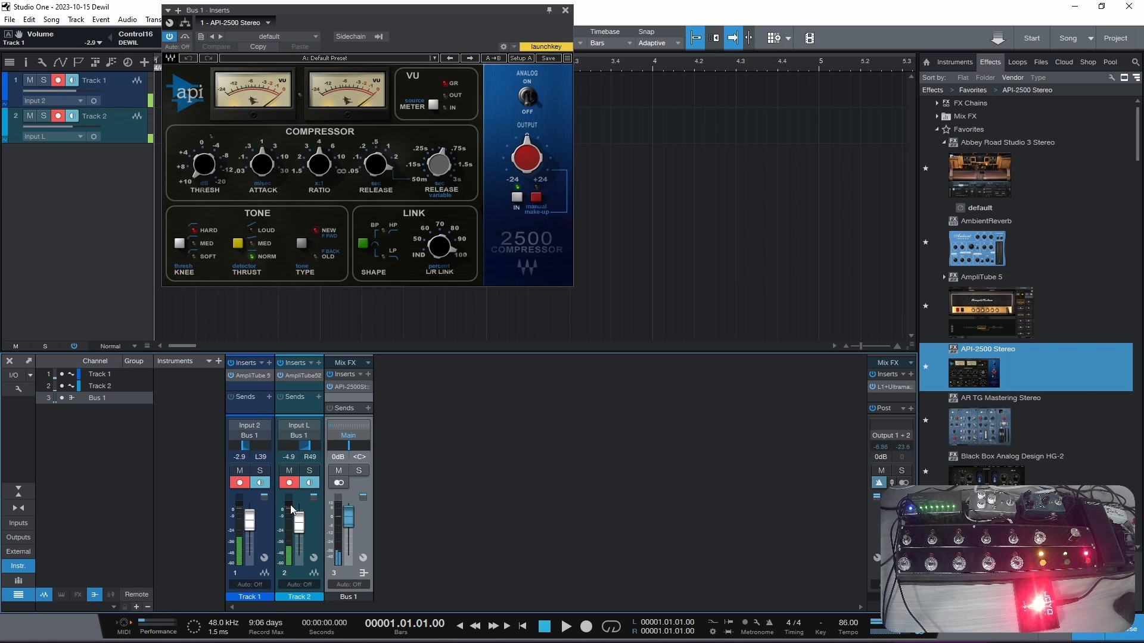
pyautogui.click(565, 10)
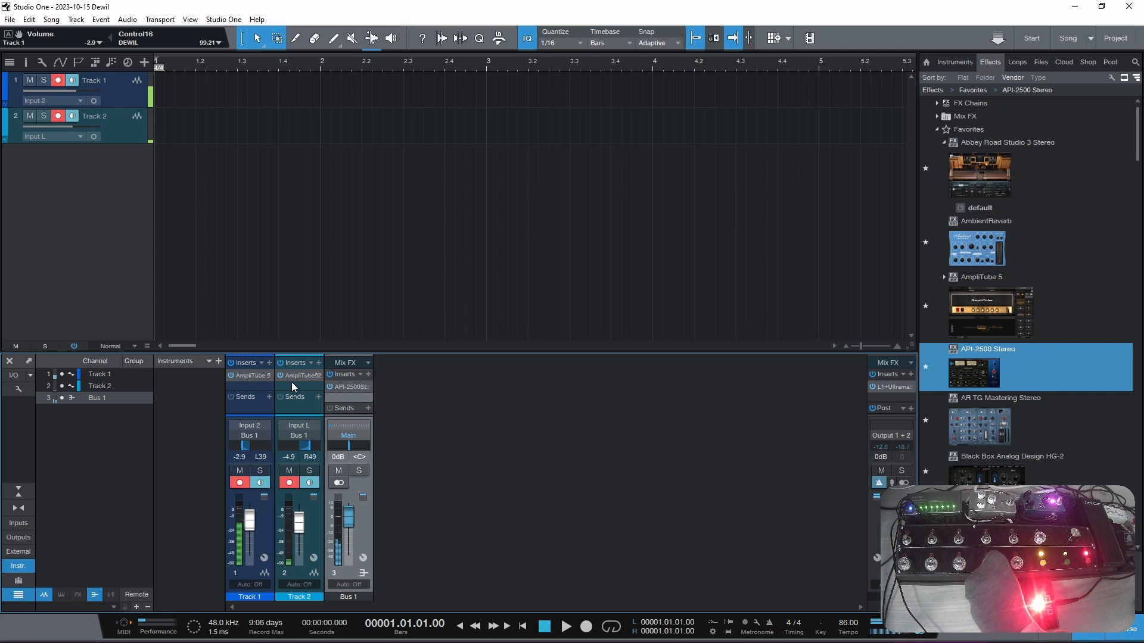
# - Disarm Track 2 for recording and input monitoring
pyautogui.click(291, 486)
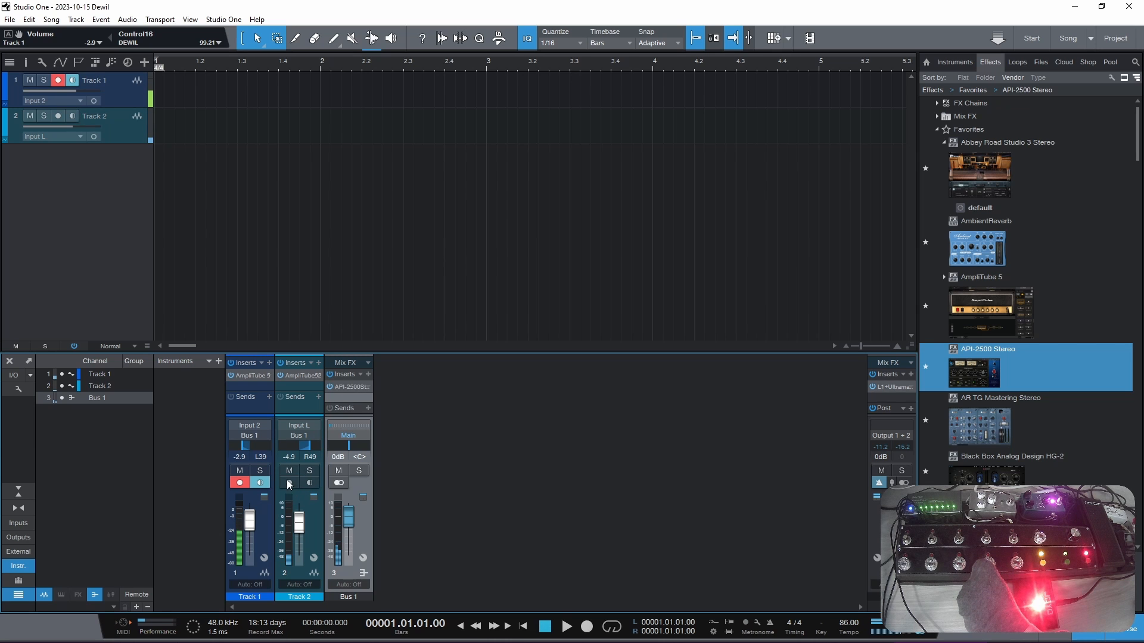
# - Center Track 1's pan
pyautogui.keyDown('alt'); pyautogui.click(248, 444); pyautogui.keyUp('alt')
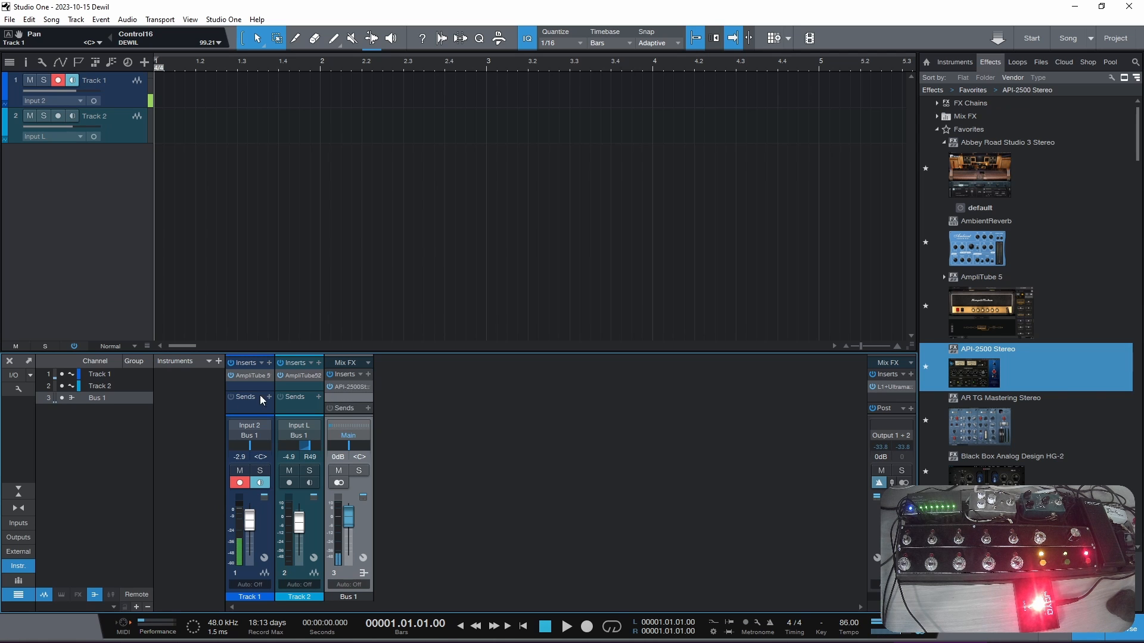
# - Inspect the speaker choice and VIR Tech mic settings of the cabinet in Track 2's AmpliTube, and close the plug-in
pyautogui.click(300, 376)
pyautogui.click(611, 476)
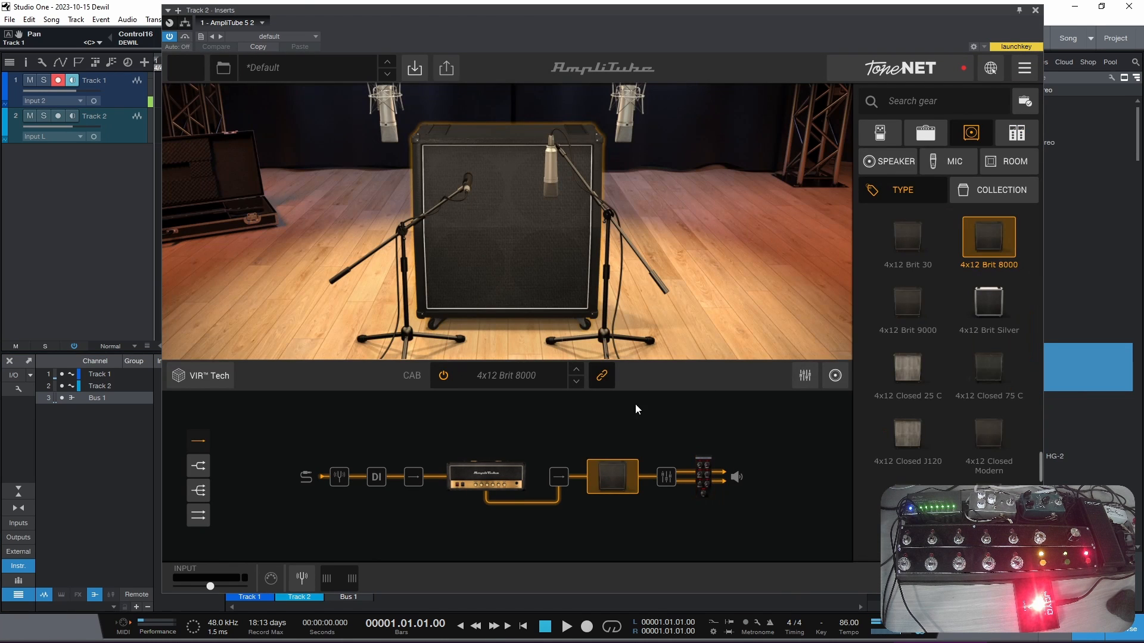
pyautogui.click(835, 378)
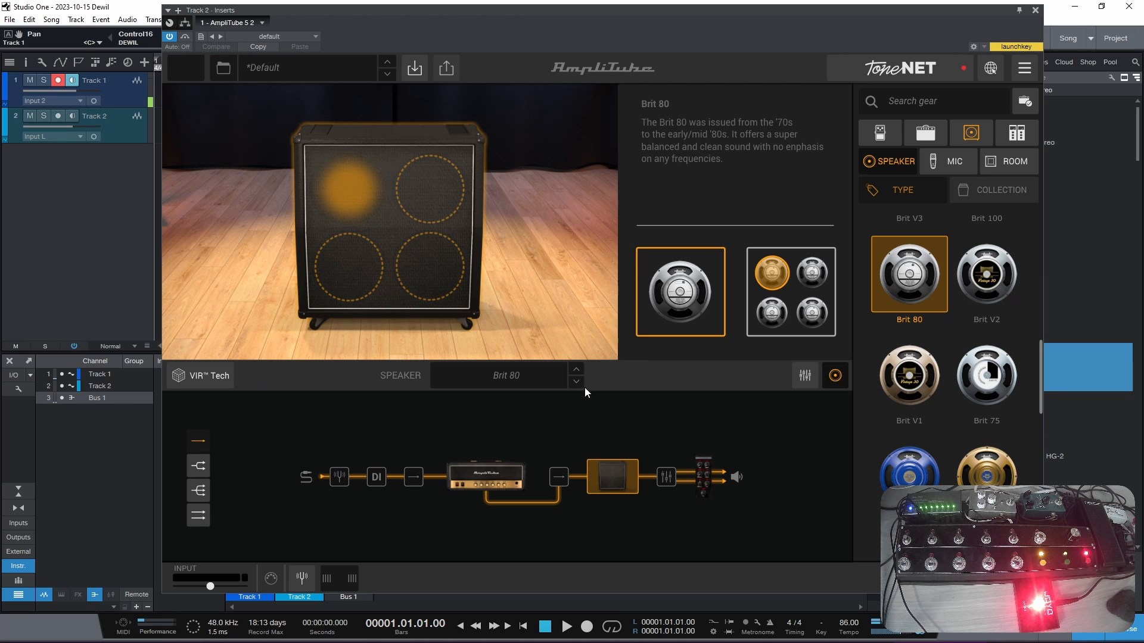
pyautogui.click(205, 378)
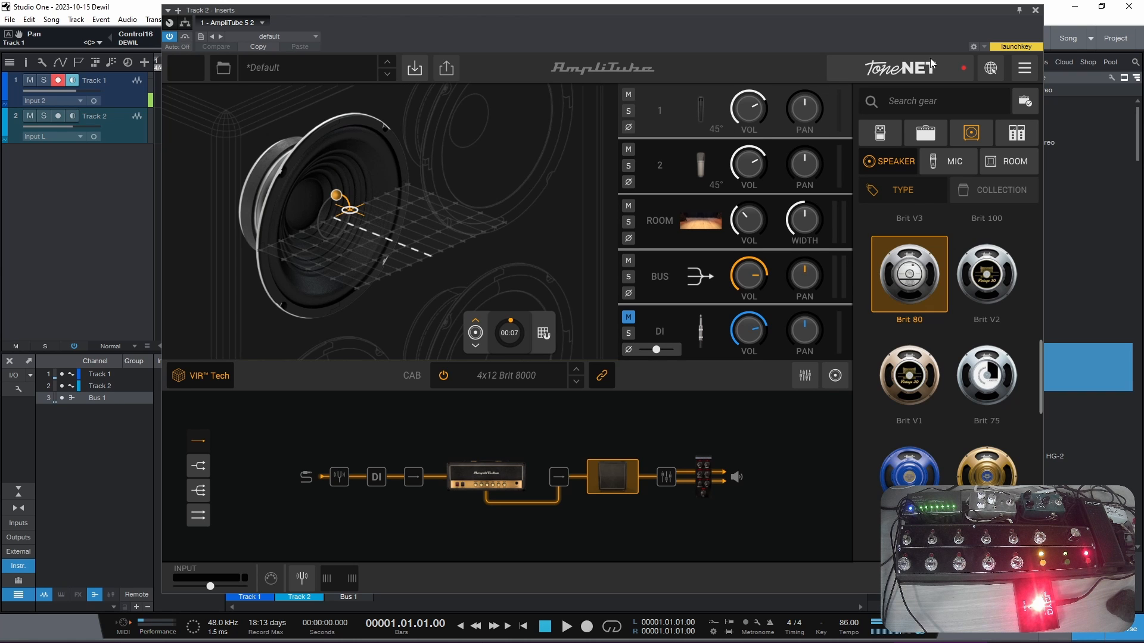
pyautogui.click(1036, 12)
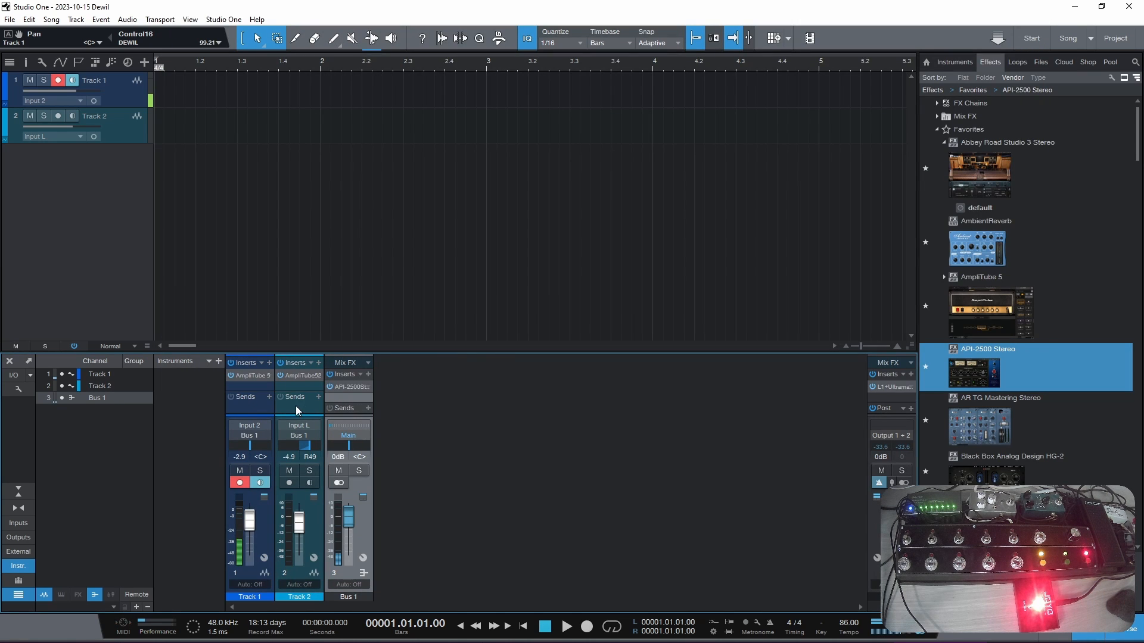
# - Re-arm Track 2 for recording and monitoring, with its pan centered and its volume at -7.5 dB
pyautogui.click(289, 482)
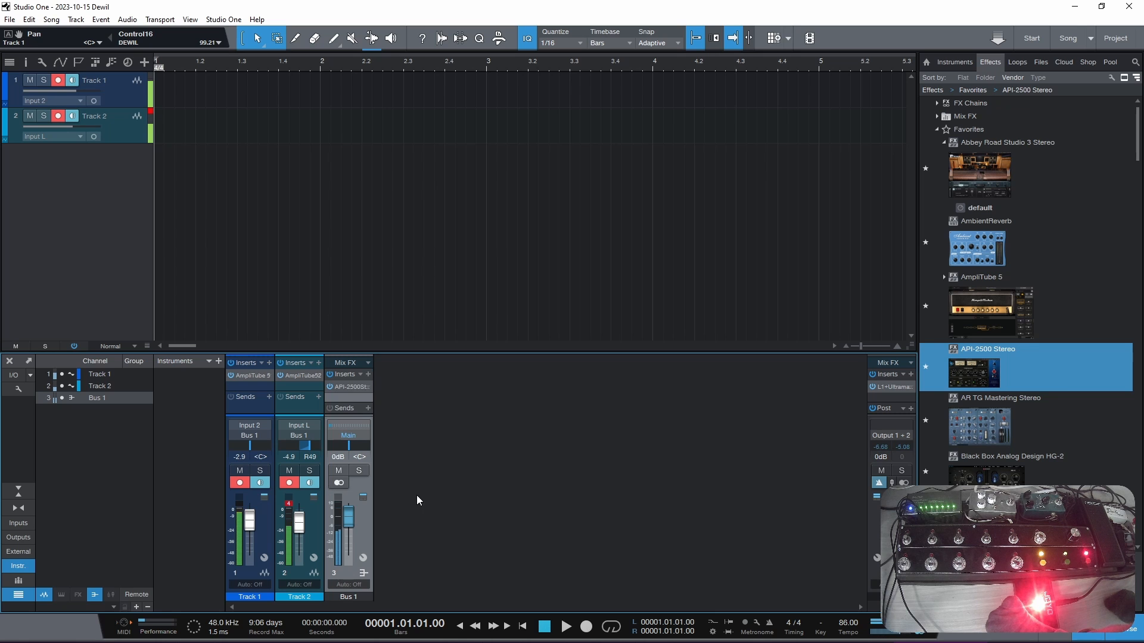
pyautogui.keyDown('alt'); pyautogui.click(301, 451); pyautogui.keyUp('alt')
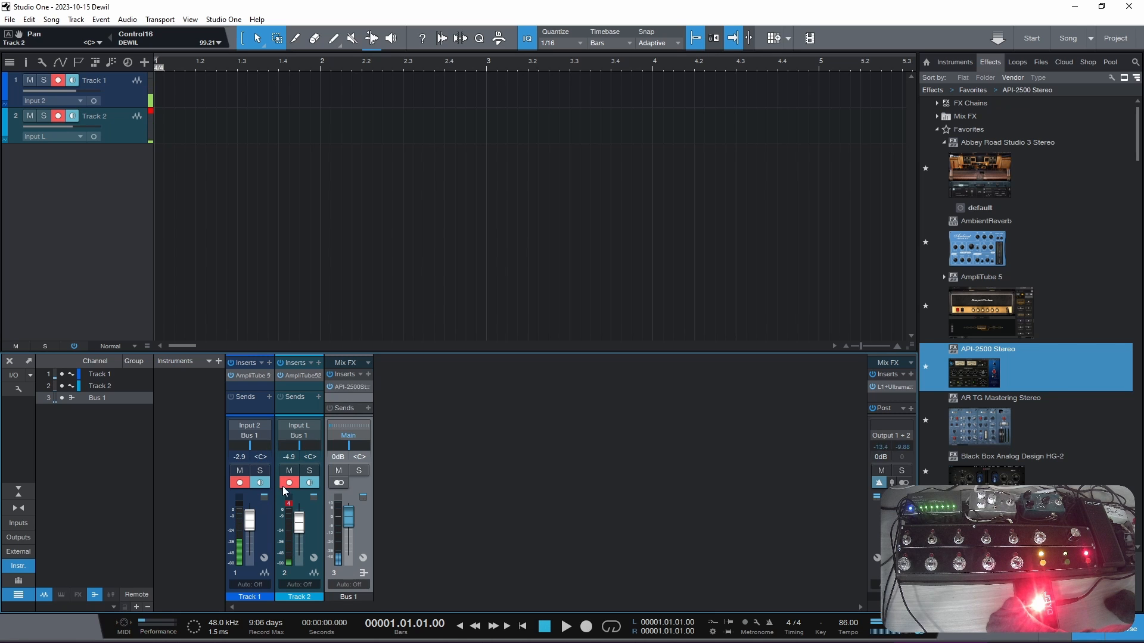
pyautogui.moveTo(299, 515); pyautogui.dragTo(299, 516)
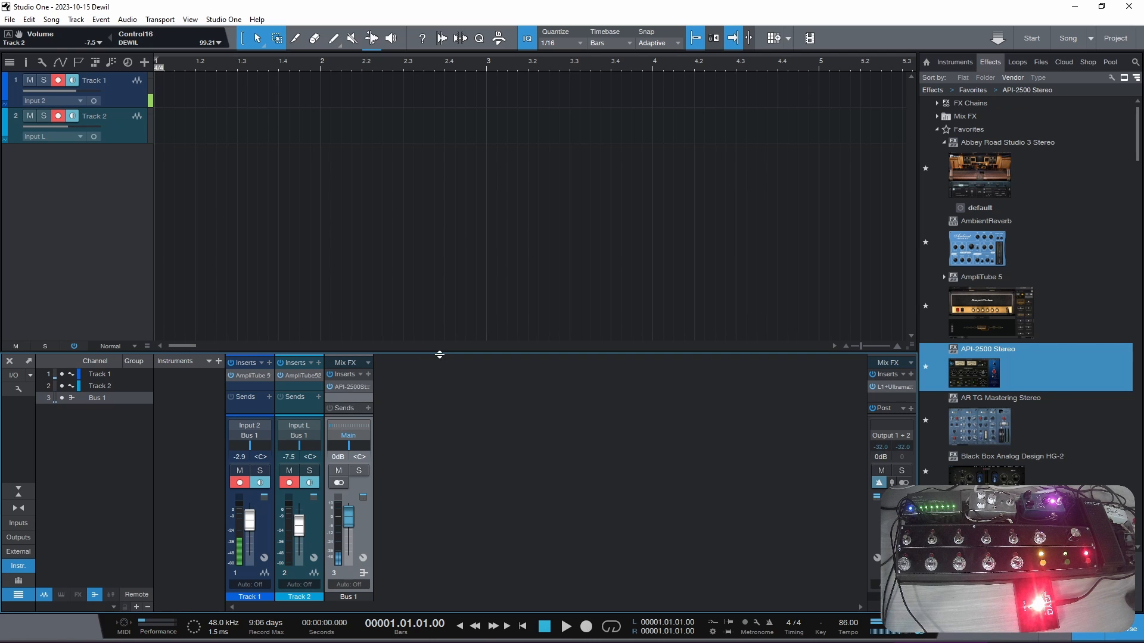
# - Enlarge the mixer and extend Track 2's insert area
pyautogui.moveTo(436, 354); pyautogui.dragTo(451, 299)
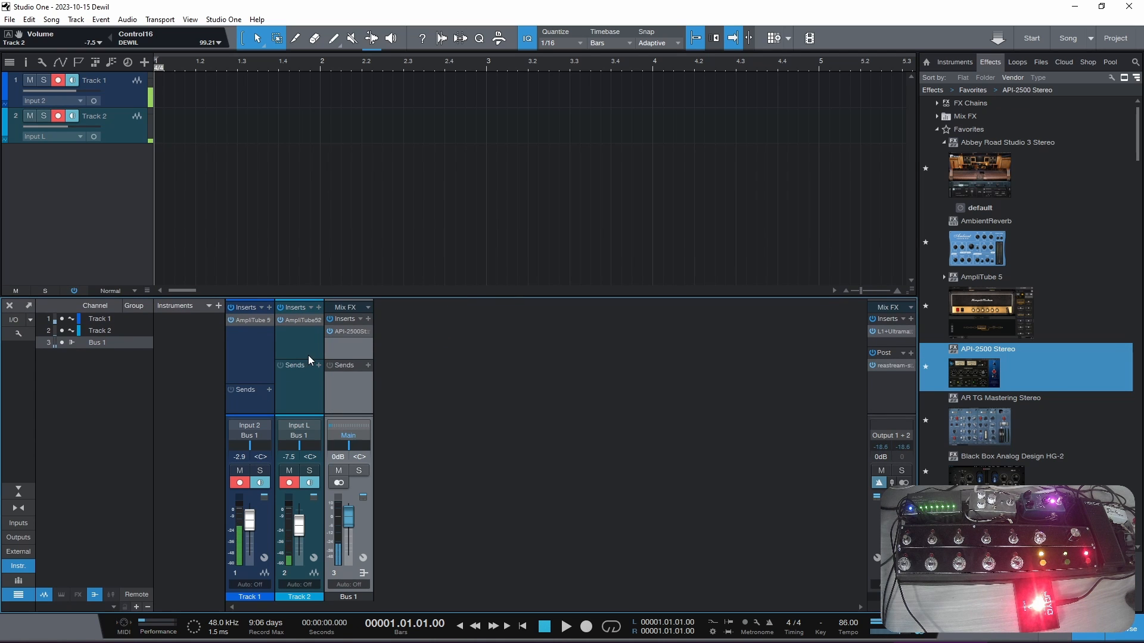
pyautogui.moveTo(312, 361); pyautogui.dragTo(314, 378)
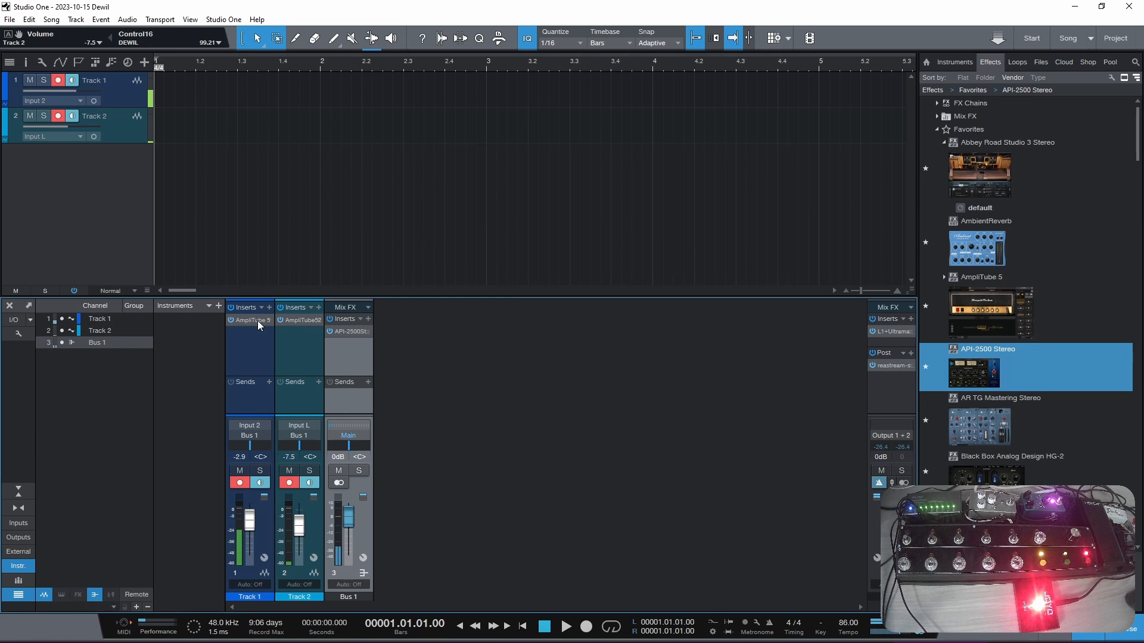
# - Check the Hall Reverb settings at the end of the AmpliTube chains on Track 1 and Track 2
pyautogui.click(256, 318)
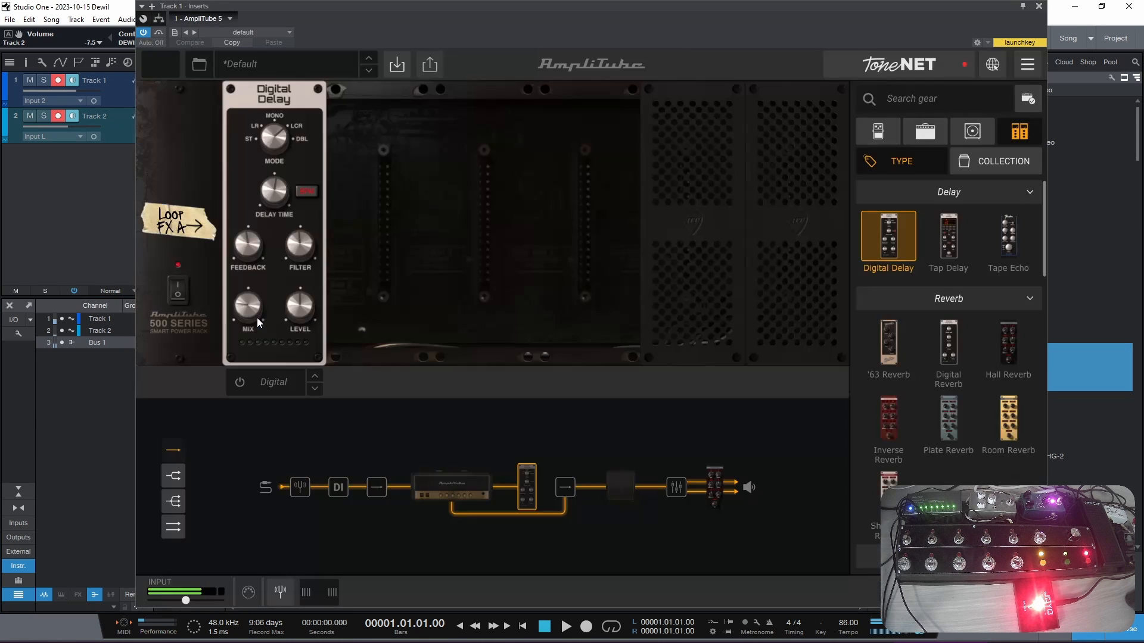
pyautogui.click(722, 495)
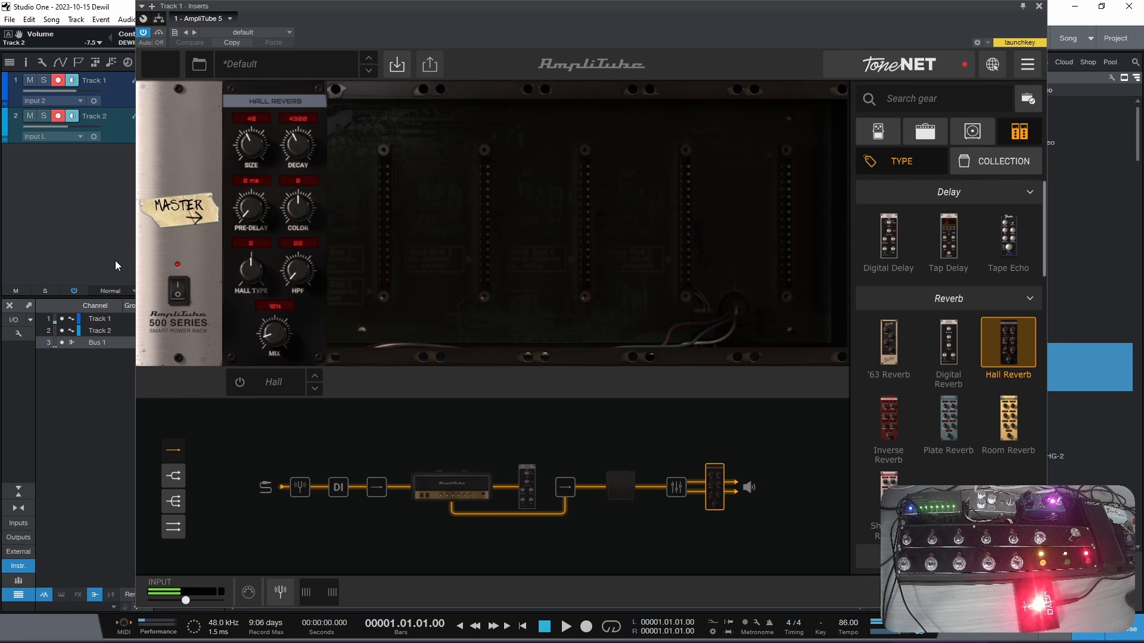
pyautogui.click(1039, 6)
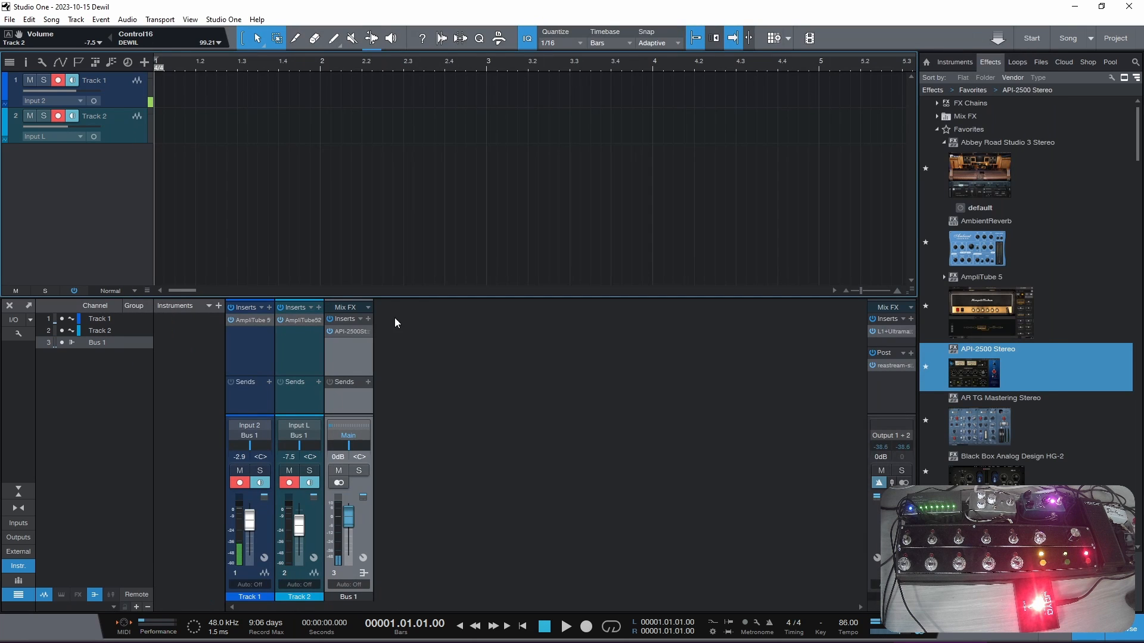
pyautogui.click(299, 320)
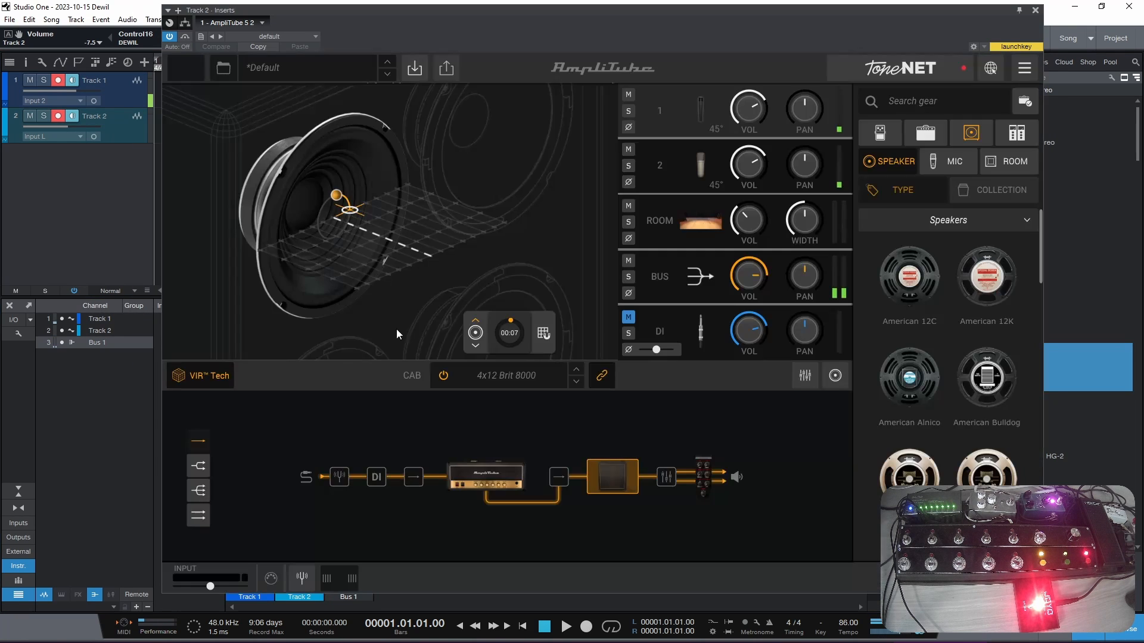
pyautogui.click(699, 484)
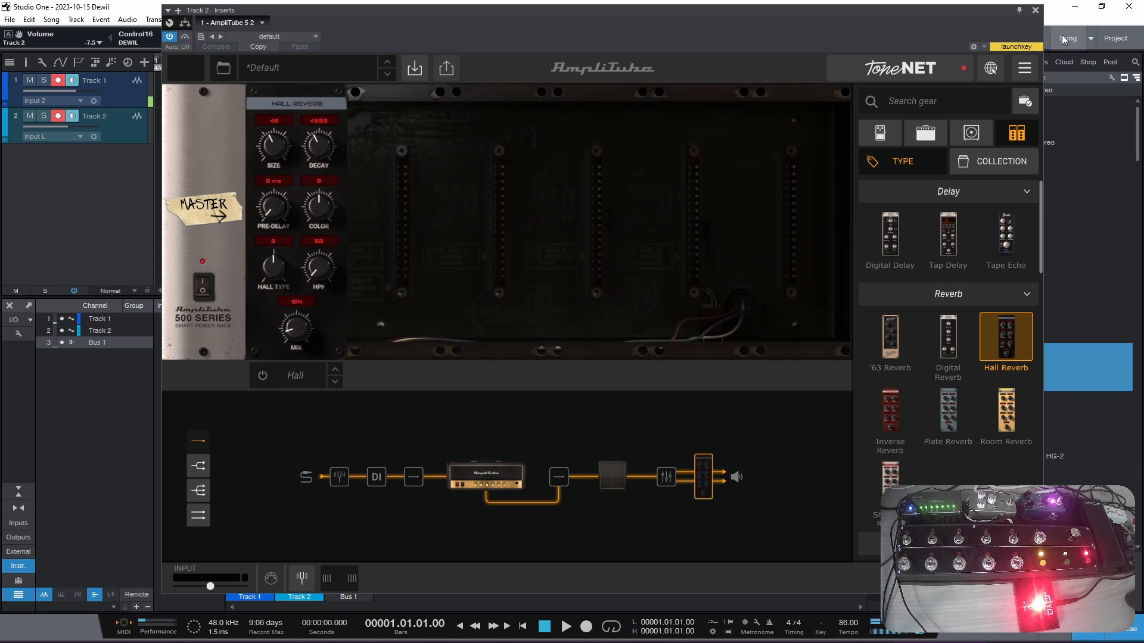
pyautogui.click(1035, 10)
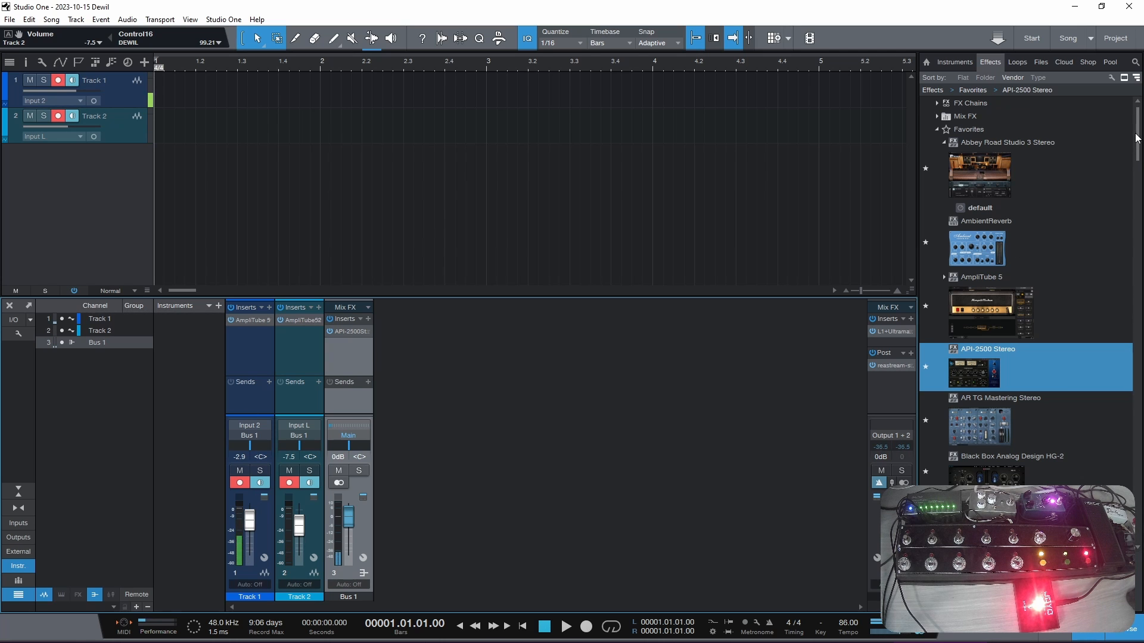
# - Insert SSLGChannel Mono before AmpliTube on Track 1 and enable its gate with a raised threshold and a 17.1 dB range
pyautogui.moveTo(1137, 134); pyautogui.dragTo(1123, 420)
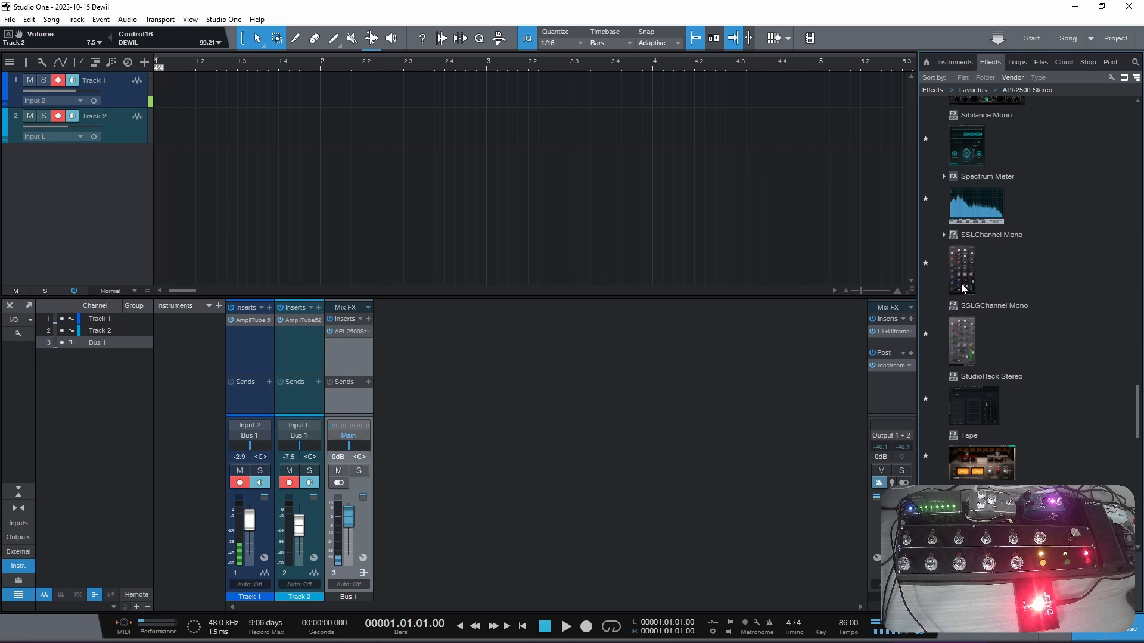
pyautogui.moveTo(967, 340); pyautogui.dragTo(265, 319)
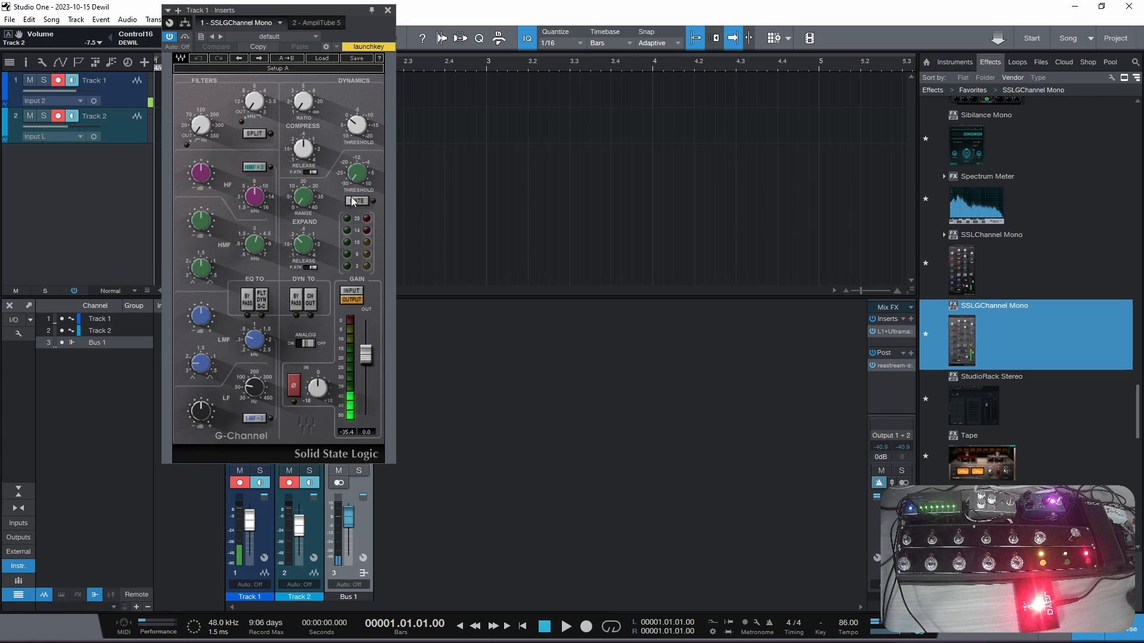
pyautogui.moveTo(356, 174); pyautogui.dragTo(304, 179)
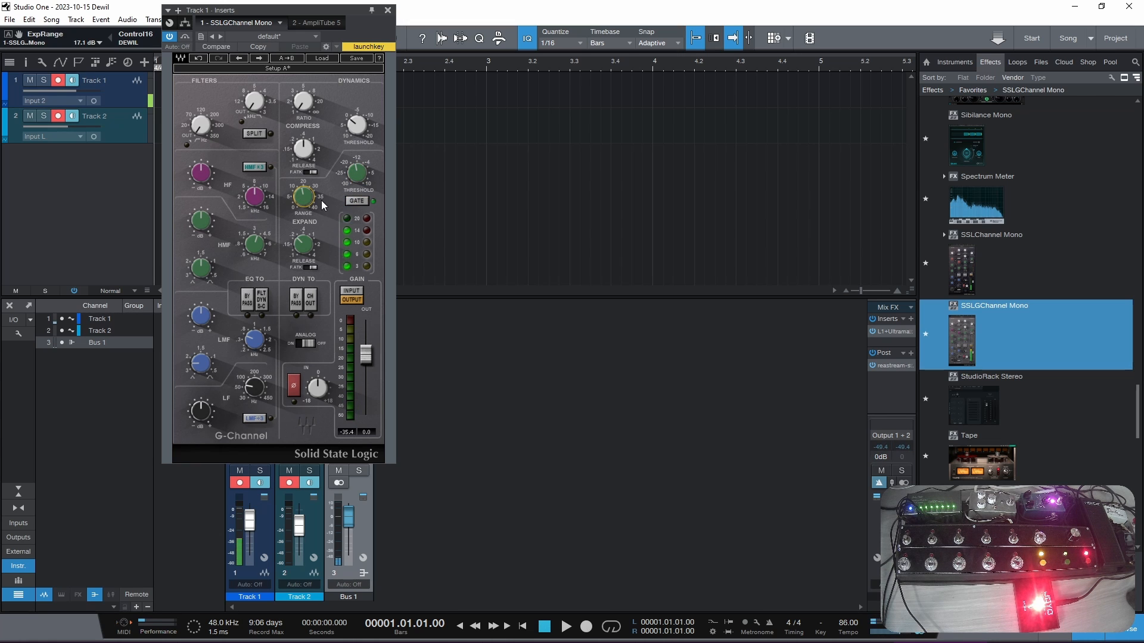
pyautogui.click(388, 11)
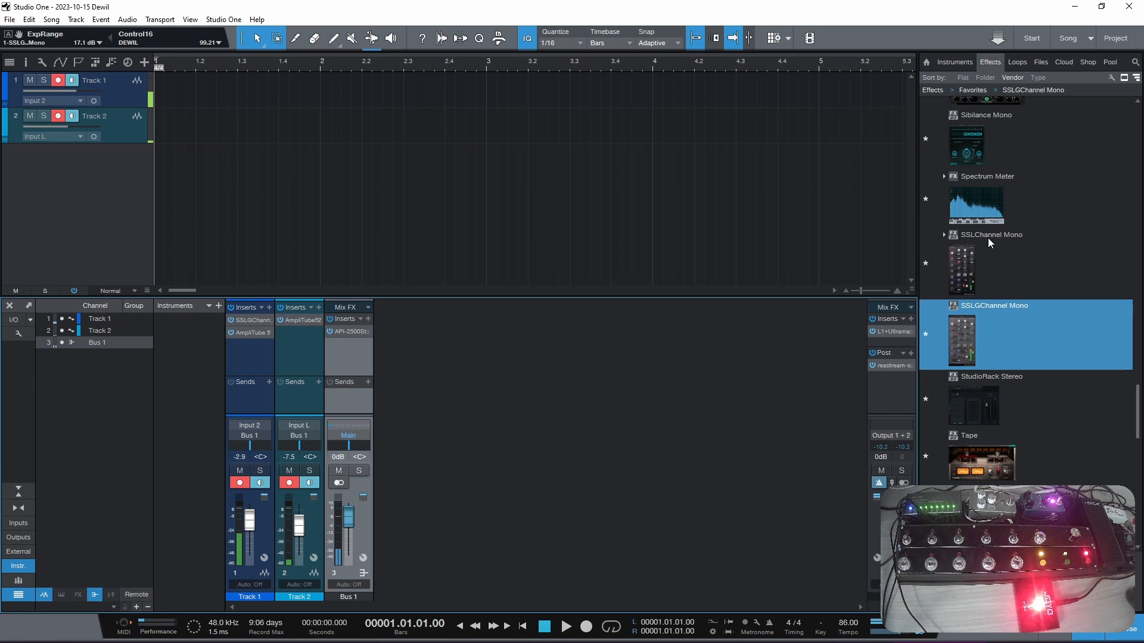
# - Switch Bus 1's API-2500 compressor to manual make-up with an output of 2.3 dB, and close its window
pyautogui.click(349, 333)
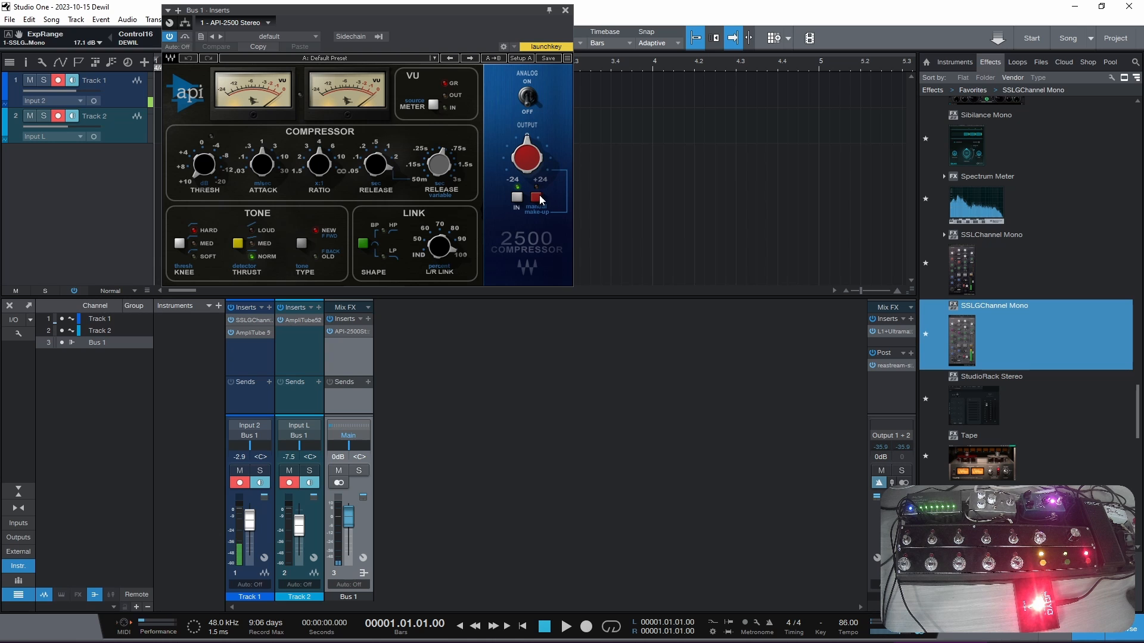
pyautogui.click(538, 197)
pyautogui.moveTo(531, 165); pyautogui.dragTo(531, 162)
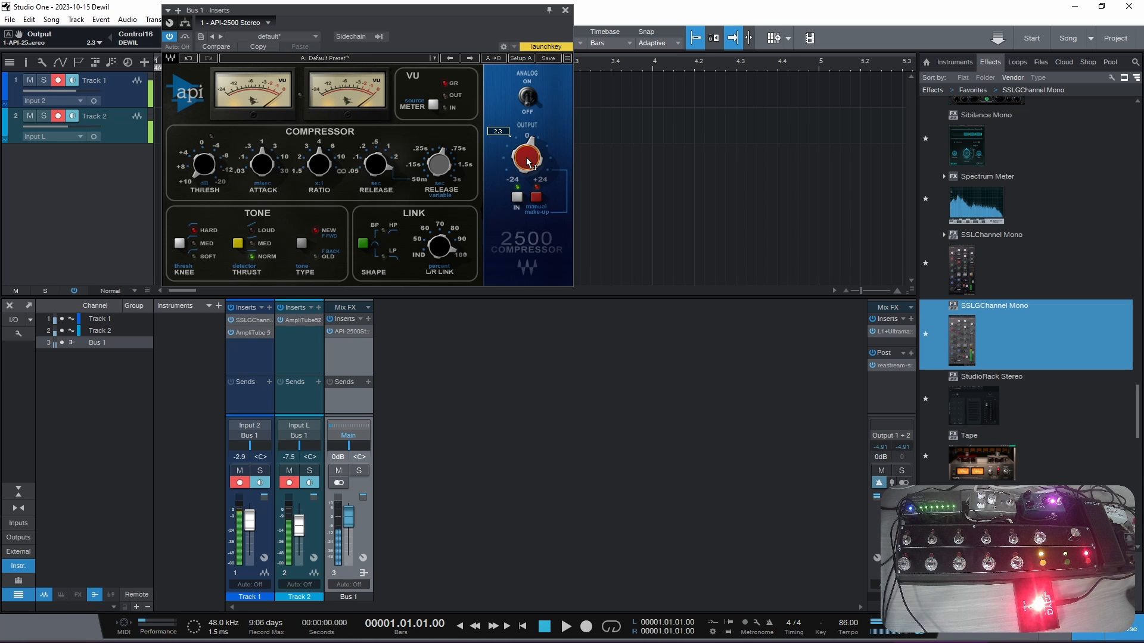
pyautogui.click(565, 10)
# - Add Rev PLATE-140 as a send effect on Bus 1 and set its blend fully wet
pyautogui.scroll(5, 1013, 298)
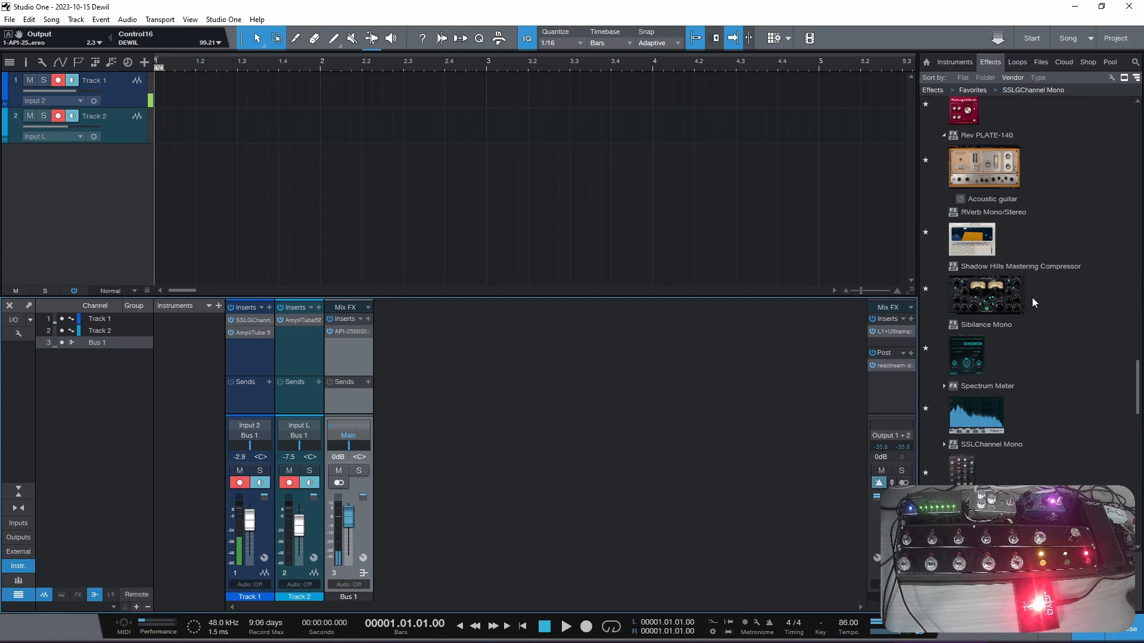
pyautogui.moveTo(978, 185); pyautogui.dragTo(349, 396)
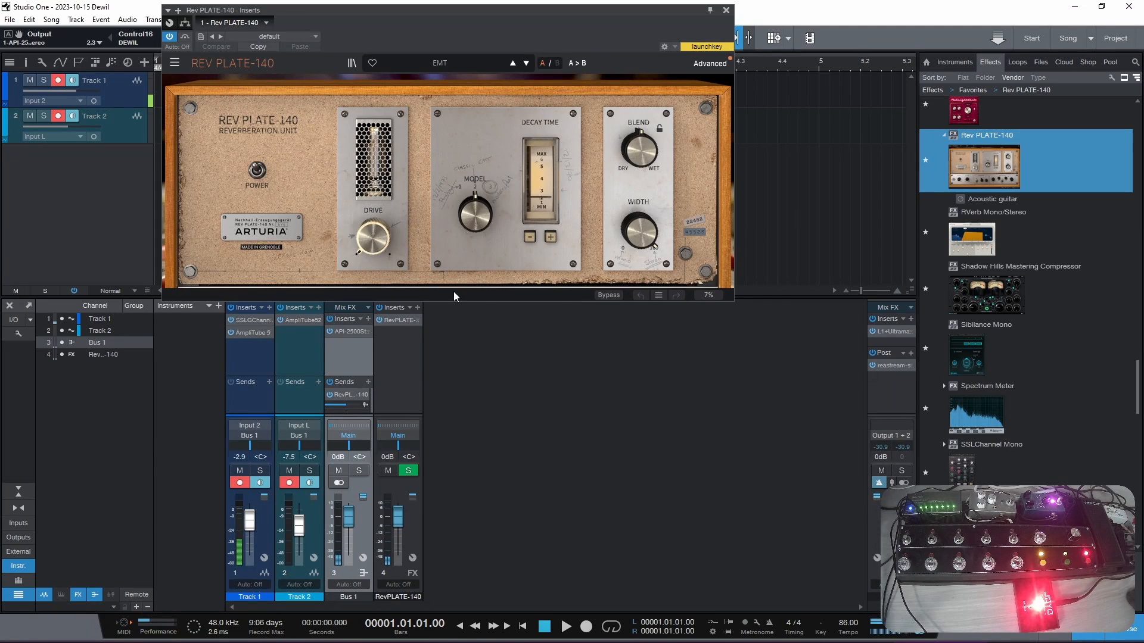
pyautogui.moveTo(640, 149); pyautogui.dragTo(640, 102)
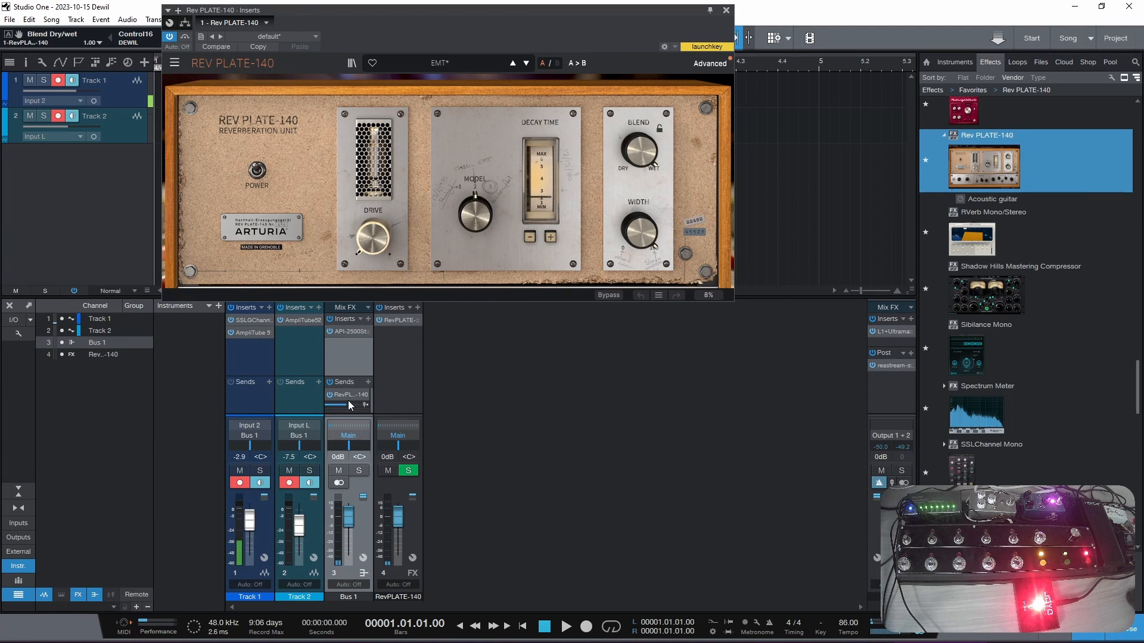
# - Set Bus 1's send level to the plate reverb to -10.1 dB and close the plug-in window
pyautogui.moveTo(349, 402); pyautogui.dragTo(332, 405)
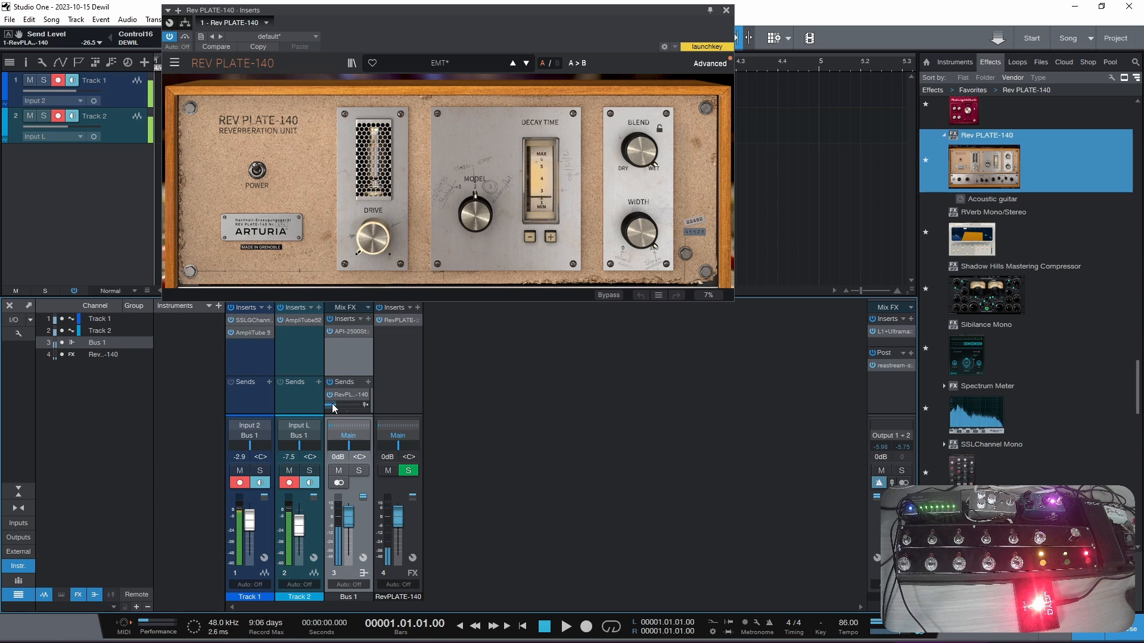
pyautogui.moveTo(333, 405); pyautogui.dragTo(349, 406)
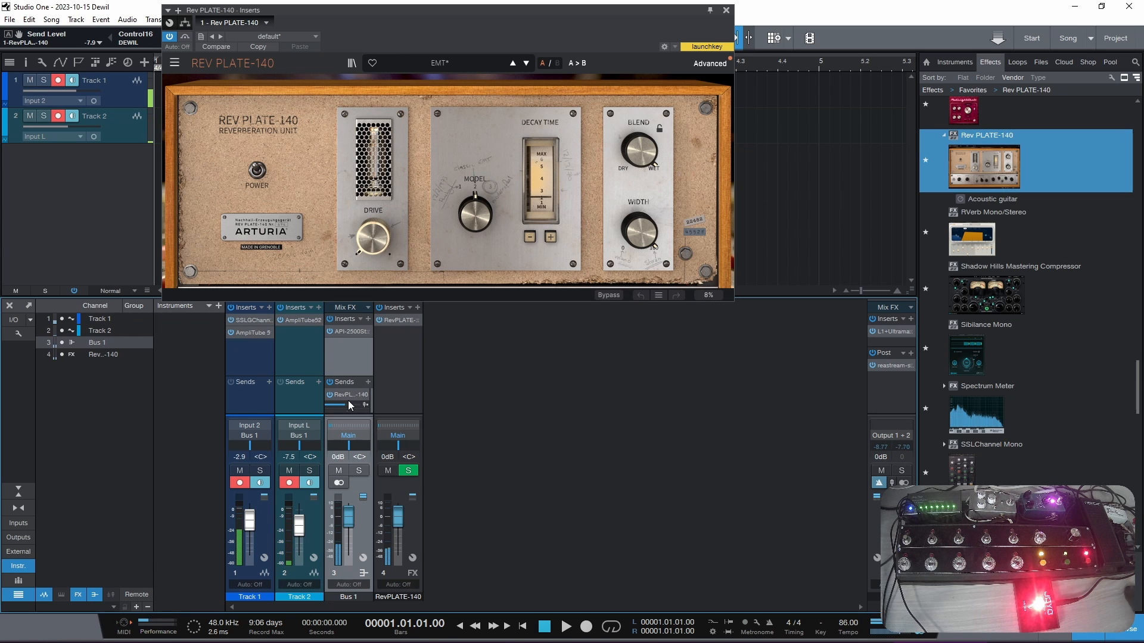
pyautogui.moveTo(349, 406); pyautogui.dragTo(345, 410)
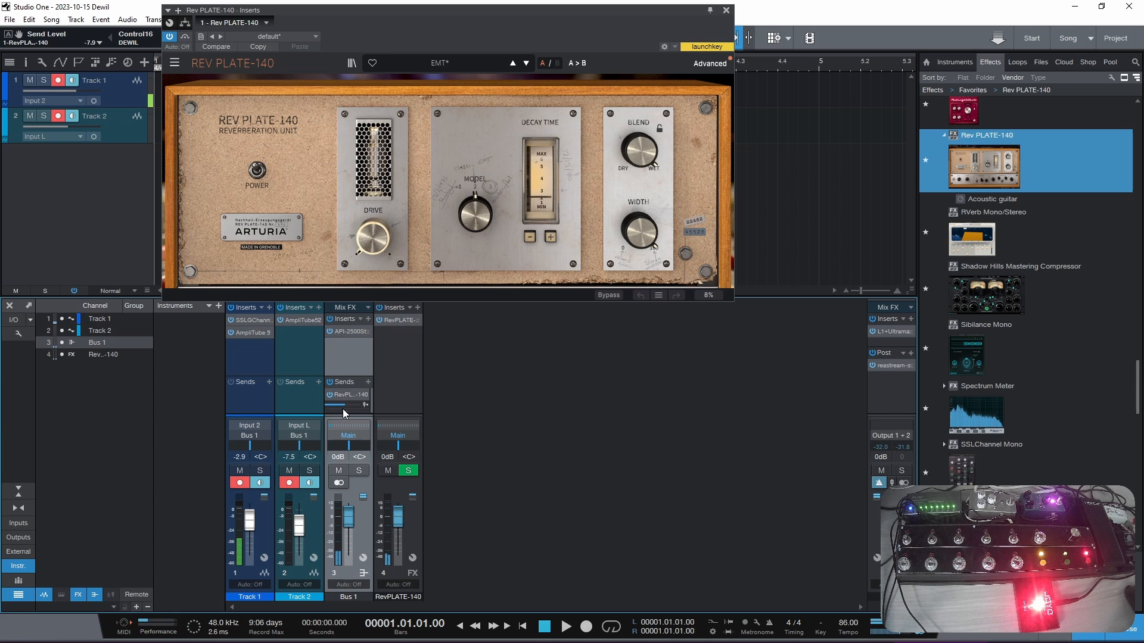
pyautogui.click(342, 408)
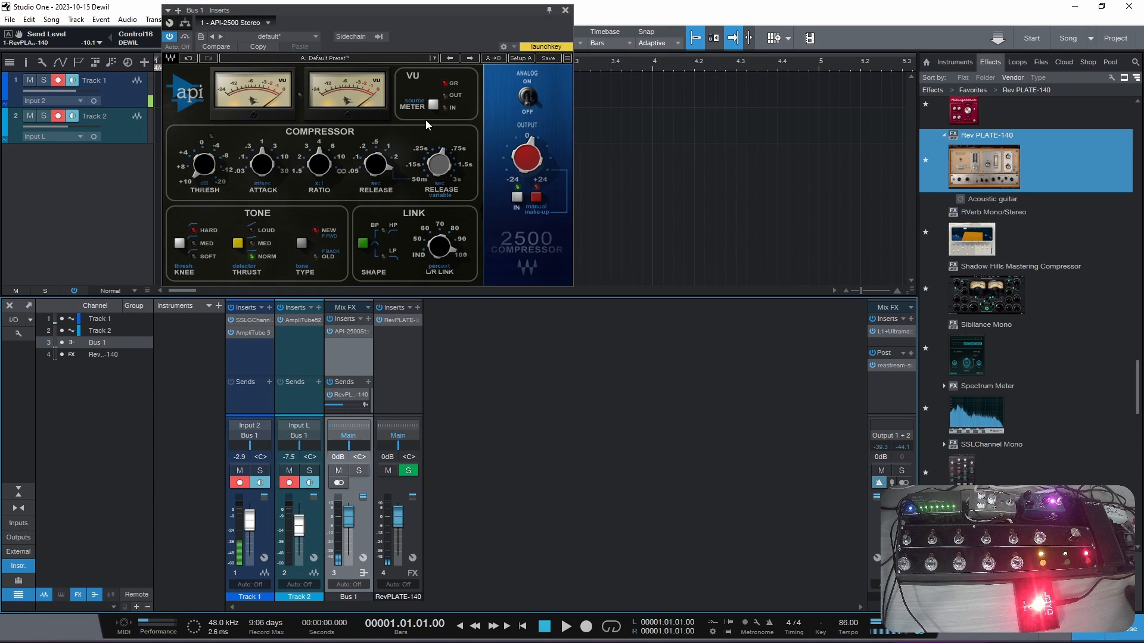
pyautogui.click(565, 10)
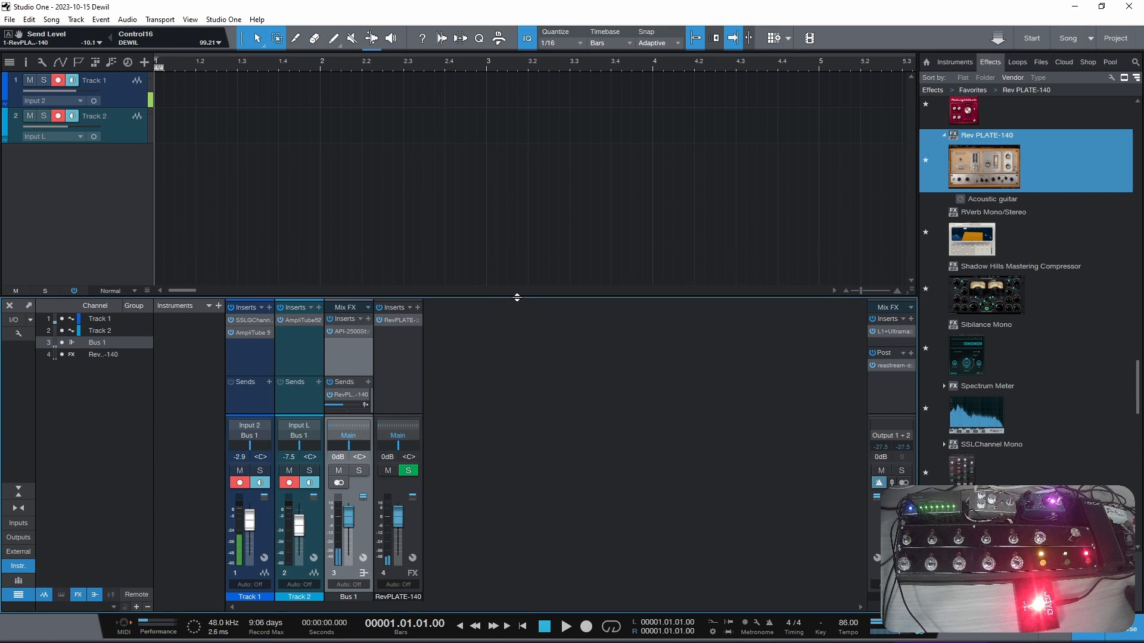
# - Enlarge the mixer and insert Pro EQ before the API-2500 on Bus 1
pyautogui.moveTo(517, 297); pyautogui.dragTo(524, 245)
pyautogui.scroll(1, 1045, 233)
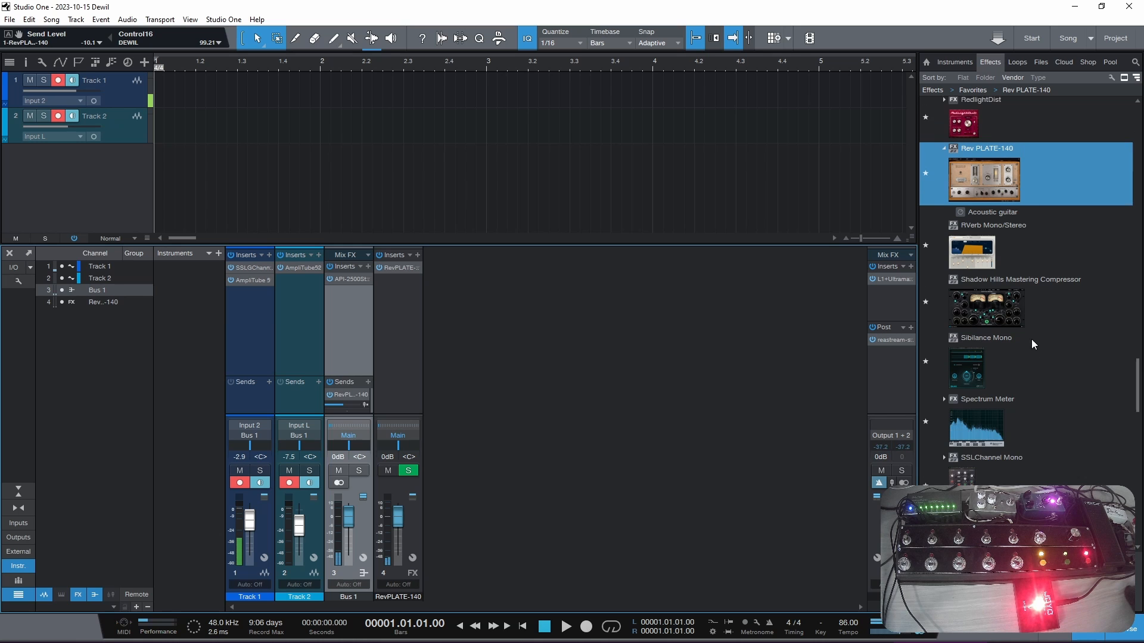
pyautogui.moveTo(1132, 393); pyautogui.dragTo(1134, 365)
pyautogui.moveTo(973, 211); pyautogui.dragTo(356, 286)
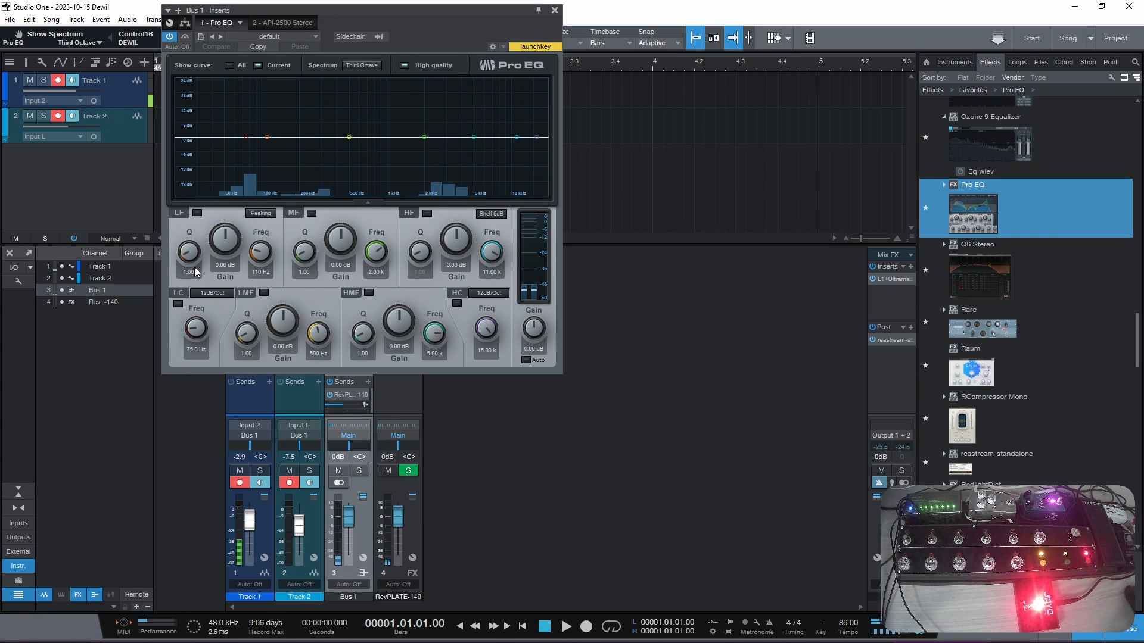
# - Enable Bus 1's Pro EQ low cut at 46.1 Hz and high cut at 9.57 kHz
pyautogui.click(178, 304)
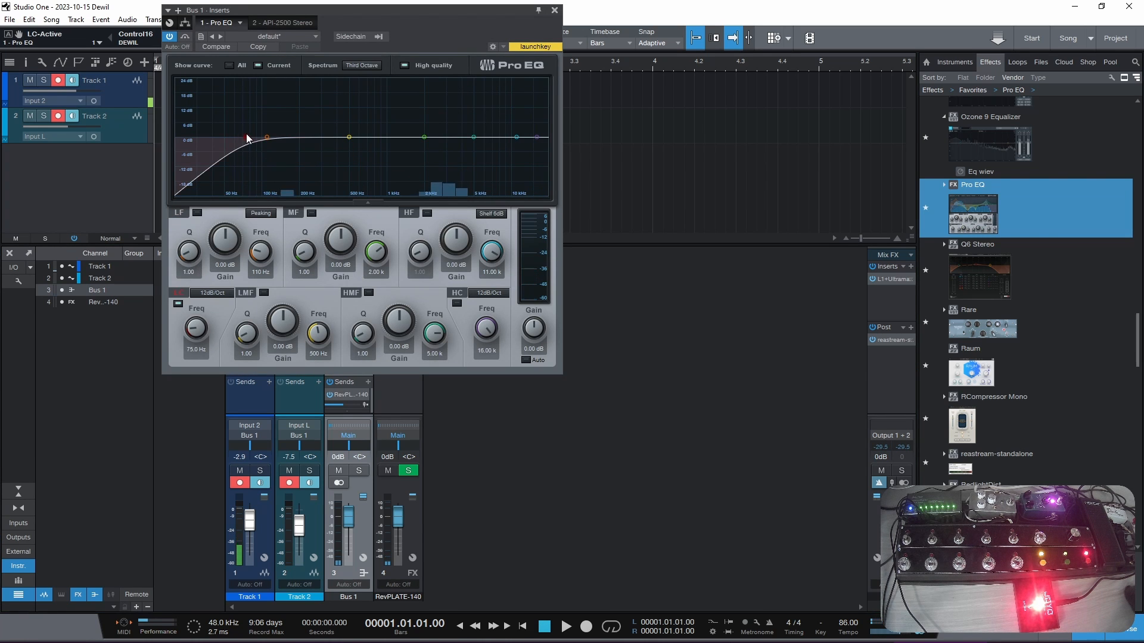
pyautogui.moveTo(249, 138); pyautogui.dragTo(220, 138)
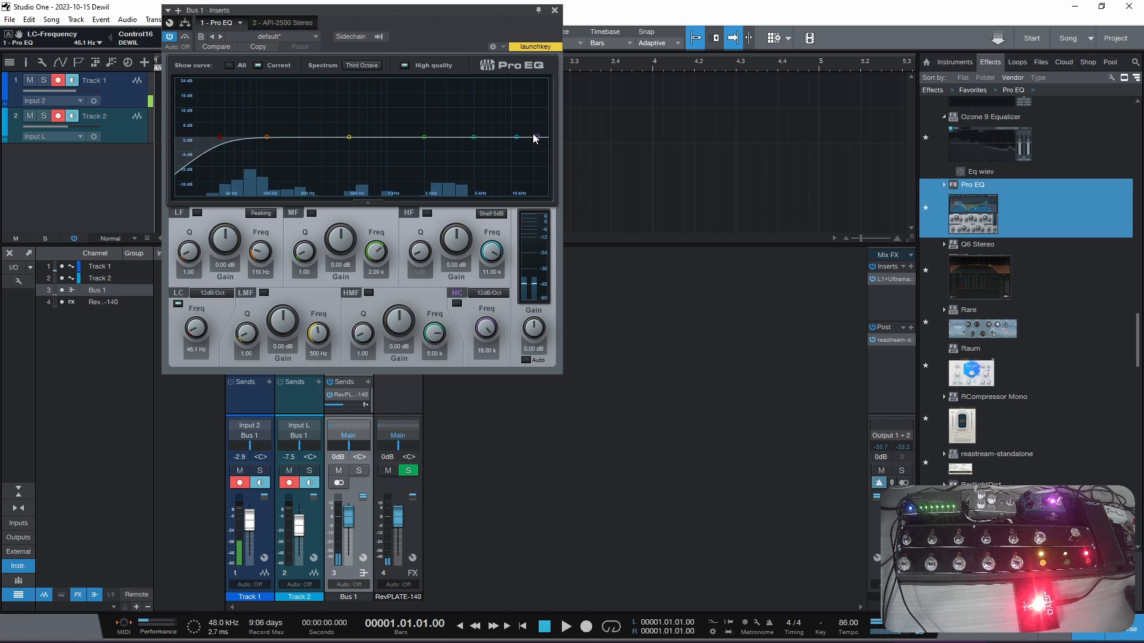
pyautogui.moveTo(534, 139); pyautogui.dragTo(511, 146)
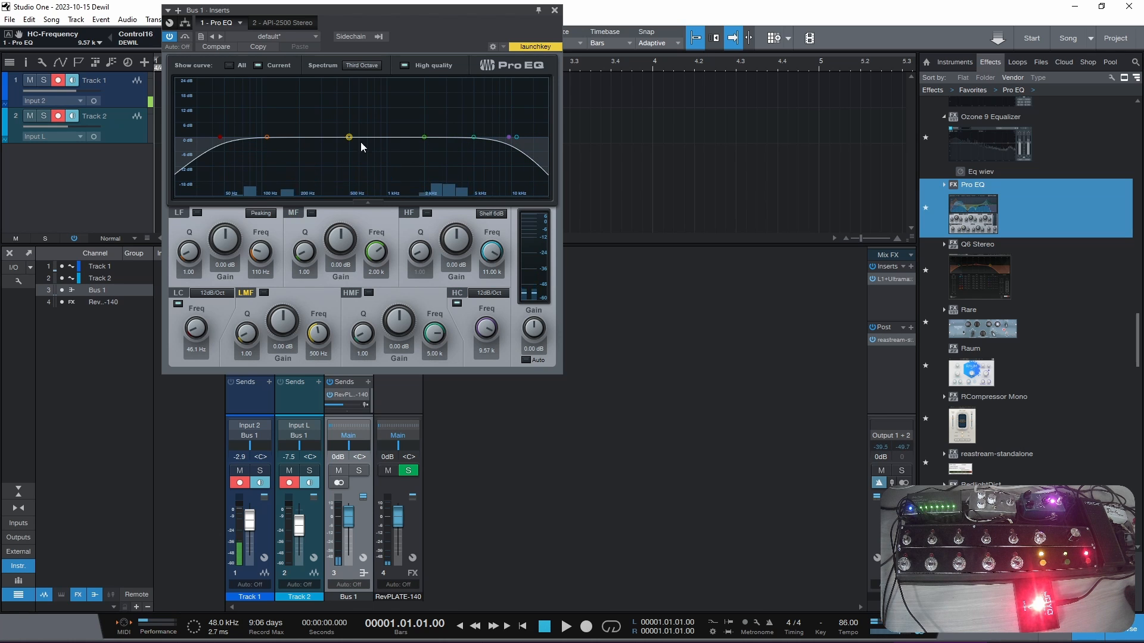
# - Boost the low-mid band of Bus 1's Pro EQ by 2.12 dB at 1.05 kHz and close the plug-in window
pyautogui.moveTo(349, 137); pyautogui.dragTo(389, 132)
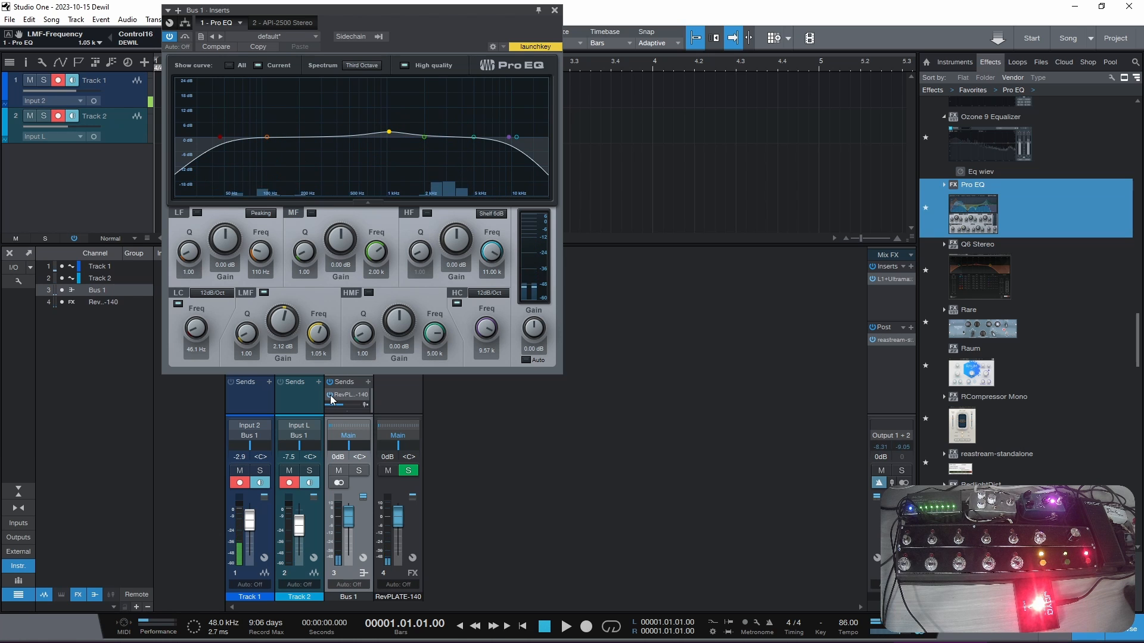
pyautogui.click(554, 10)
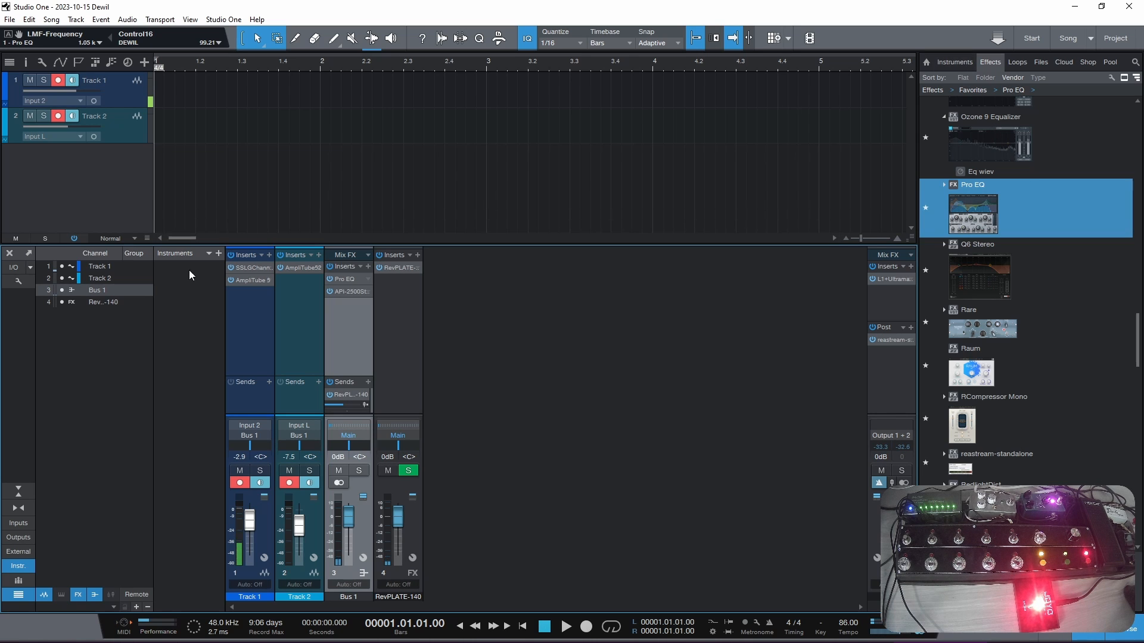
# - Add the Phaze Nine pedal before the amp in Track 2's AmpliTube 5 signal chain and close the plug-in window
pyautogui.doubleClick(285, 269)
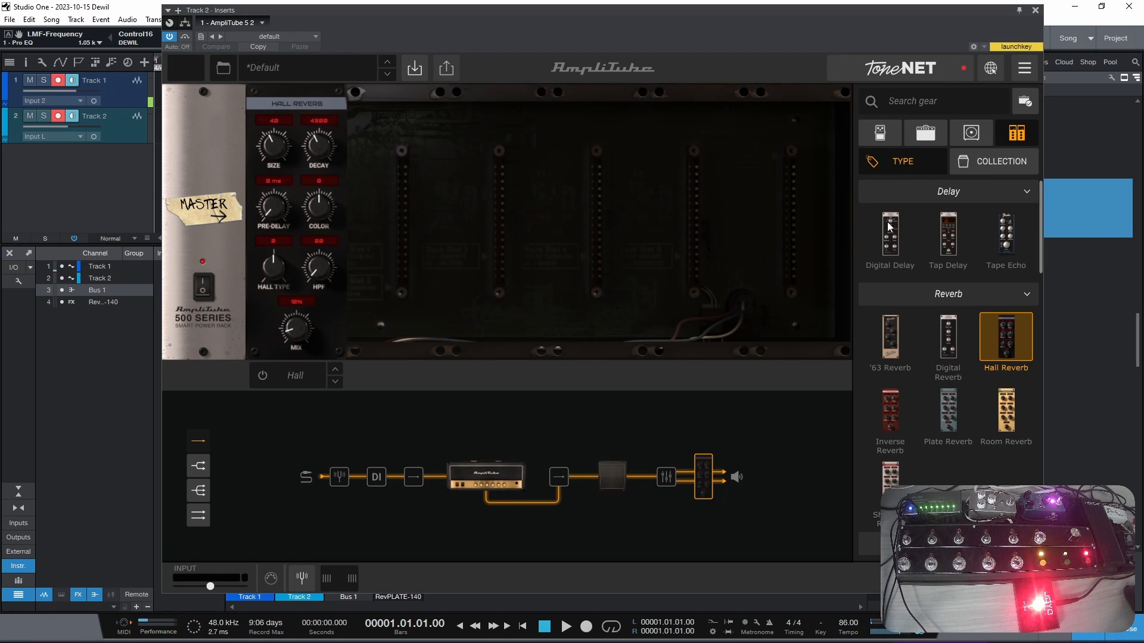
pyautogui.click(884, 135)
pyautogui.scroll(-15, 943, 358)
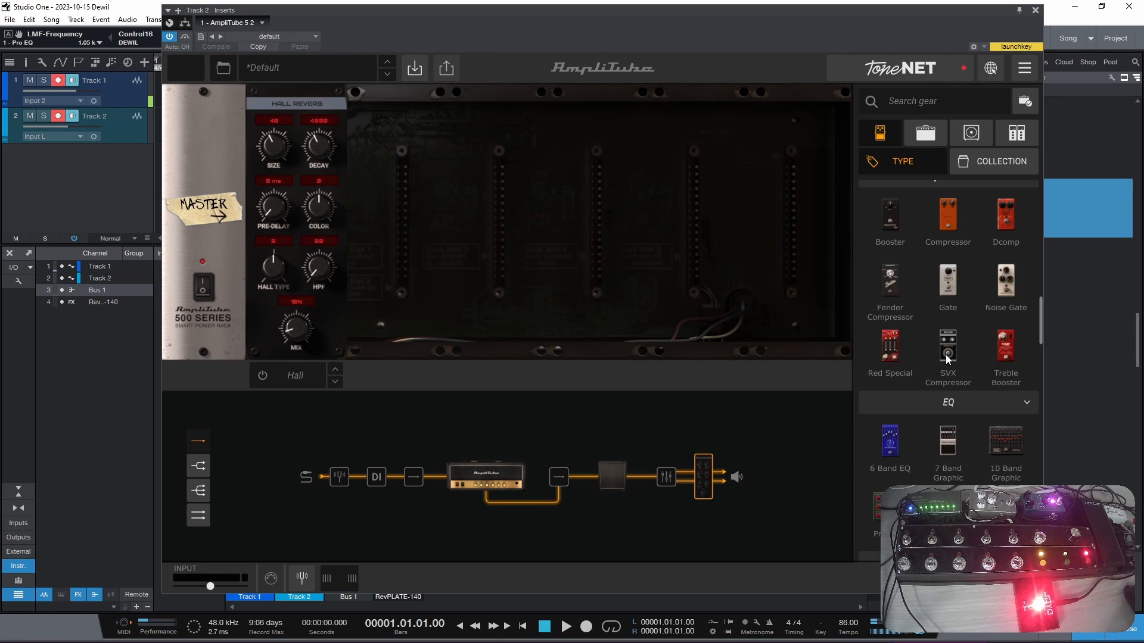
pyautogui.scroll(-10, 951, 352)
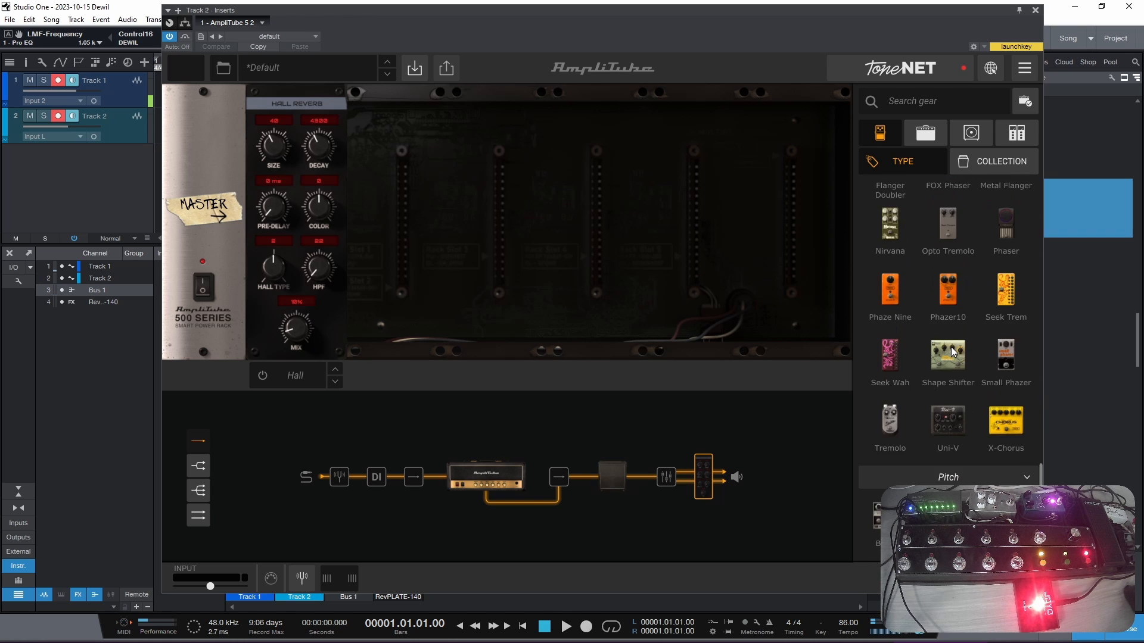
pyautogui.moveTo(890, 373); pyautogui.dragTo(423, 472)
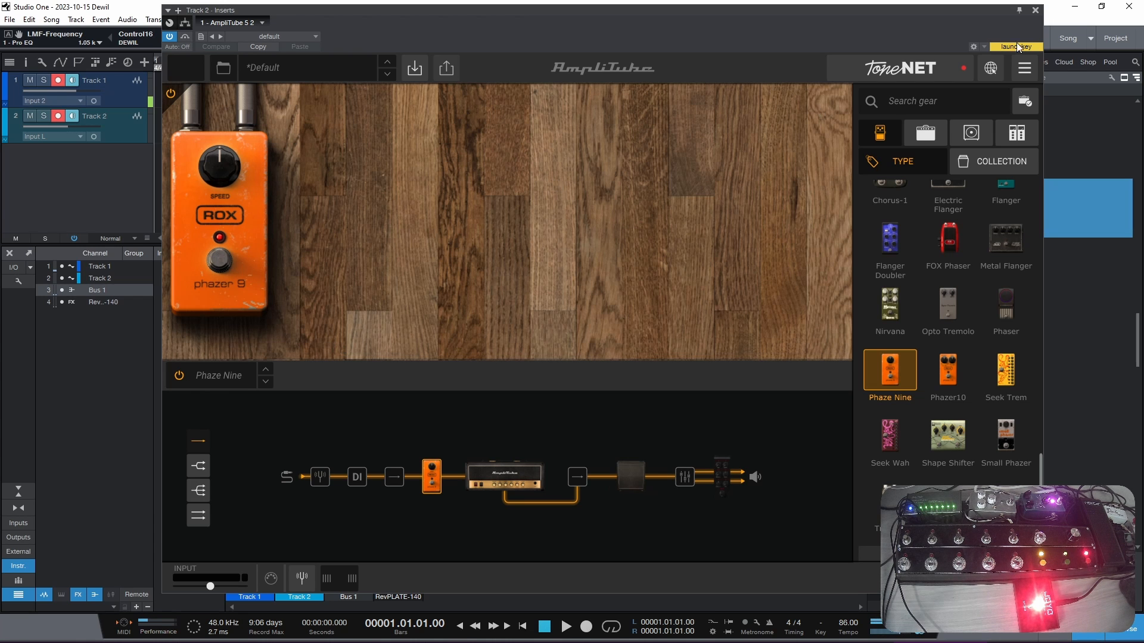
pyautogui.click(1035, 11)
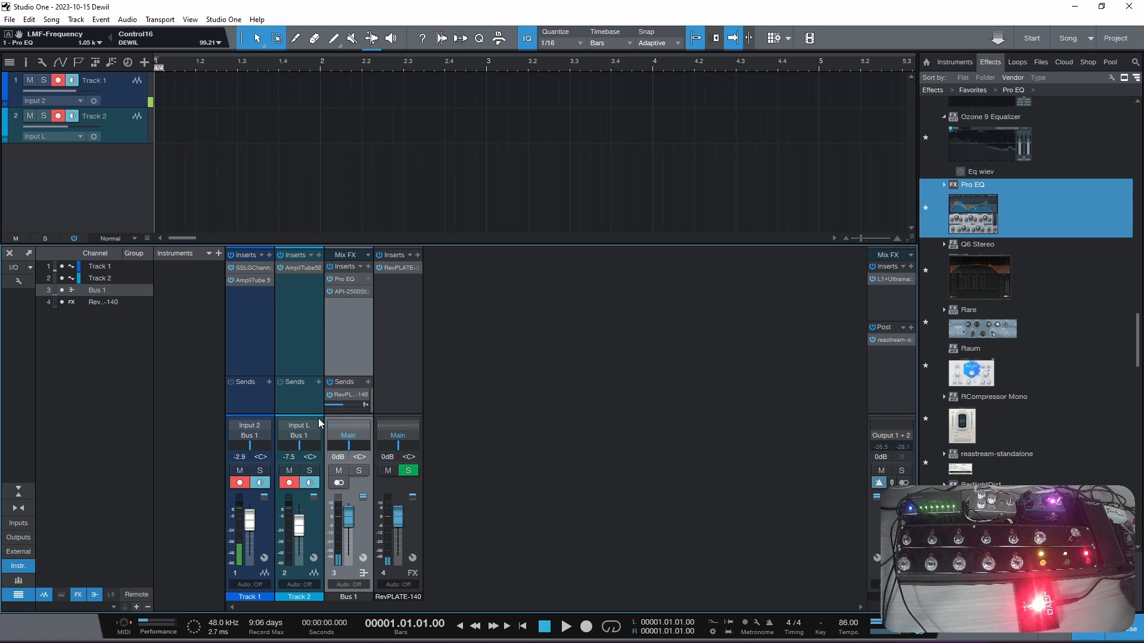